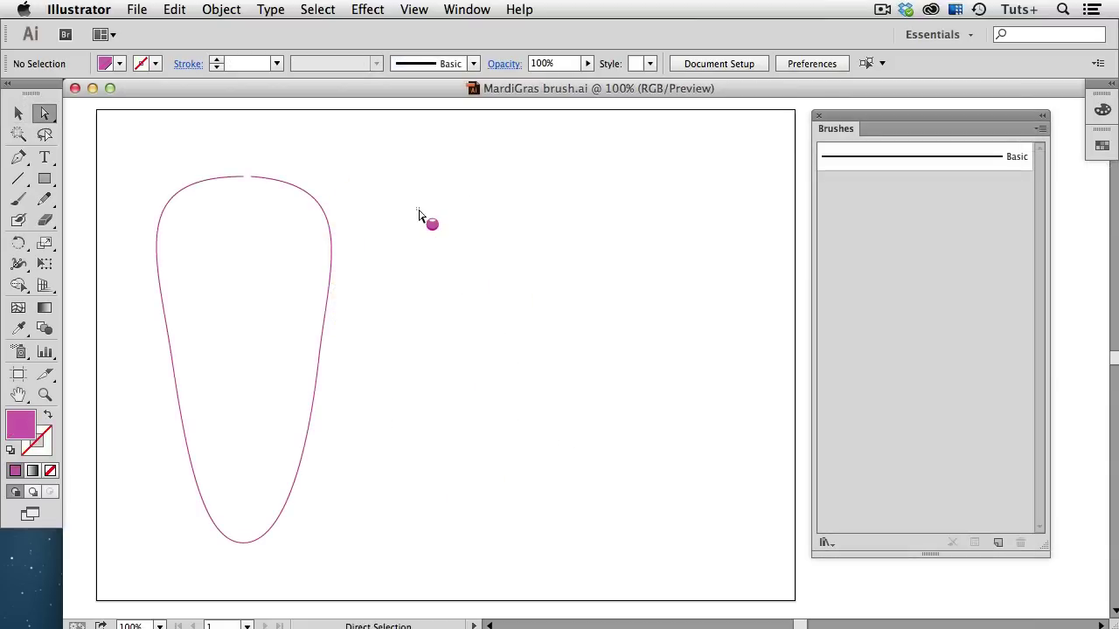
Zoom in on the pink bead and pull its circles apart to inspect them, then undo
left_click_drag(419, 215, 472, 278)
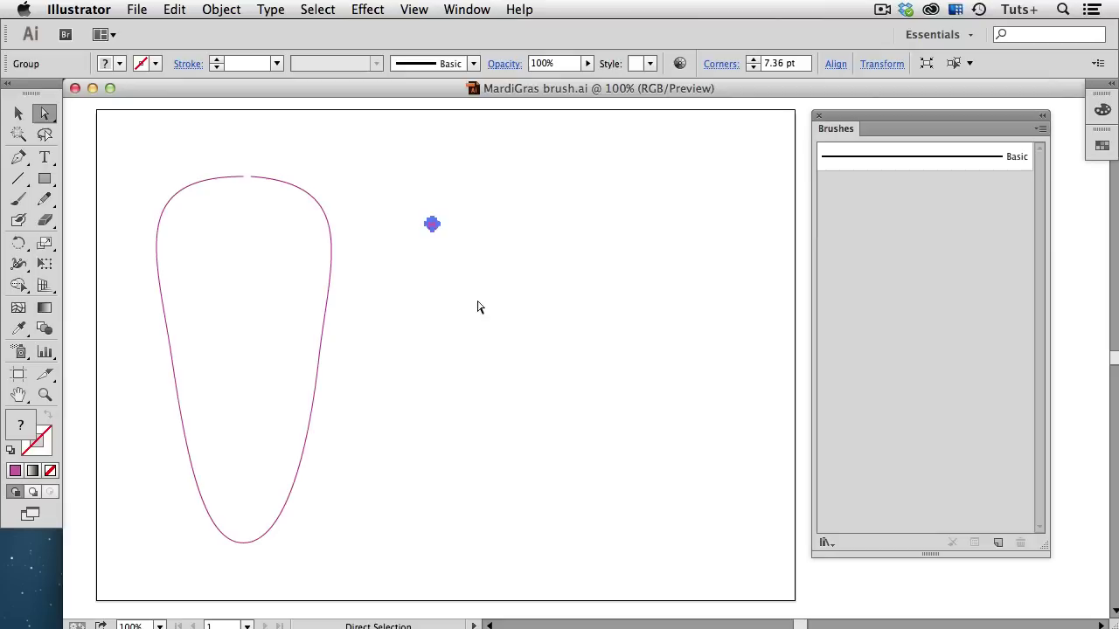
key("super+equal")
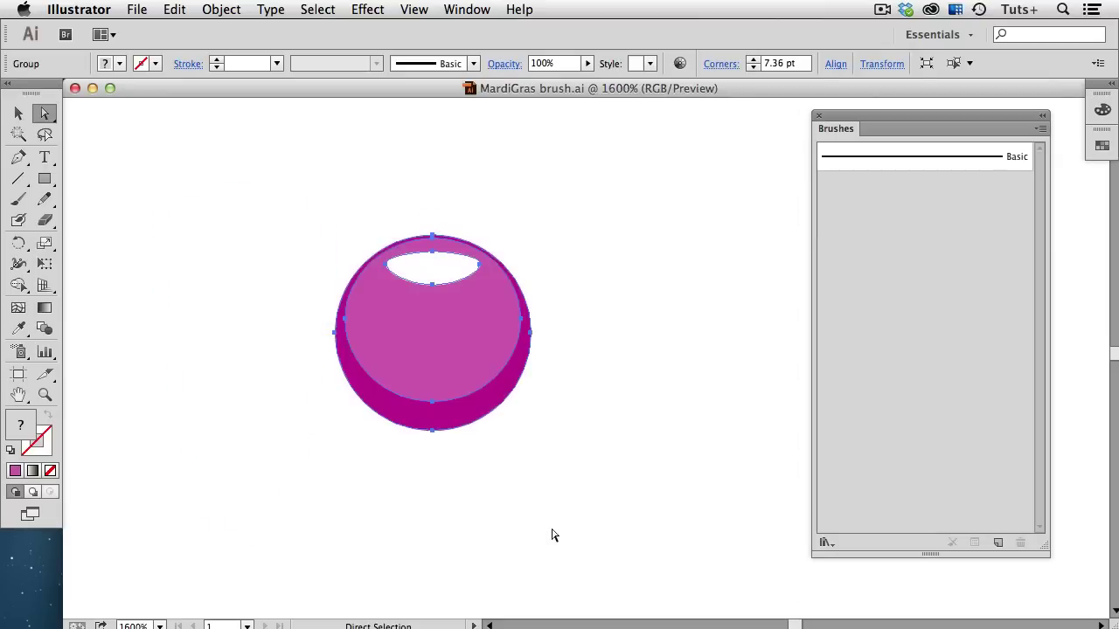
left_click(538, 514)
left_click_drag(450, 374, 573, 349)
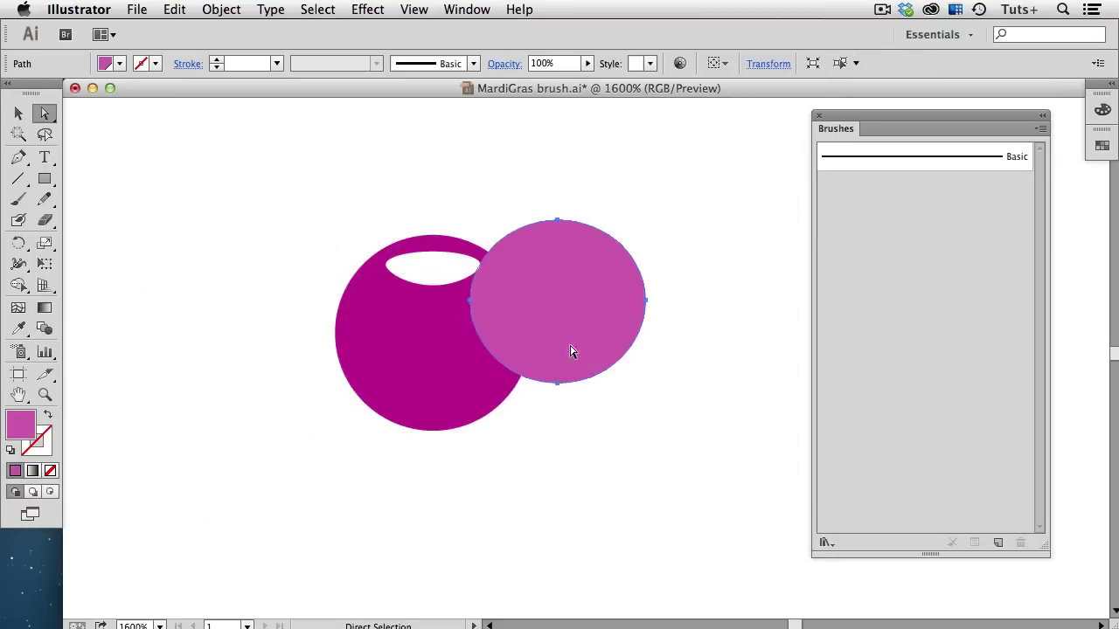
left_click_drag(437, 275, 560, 275)
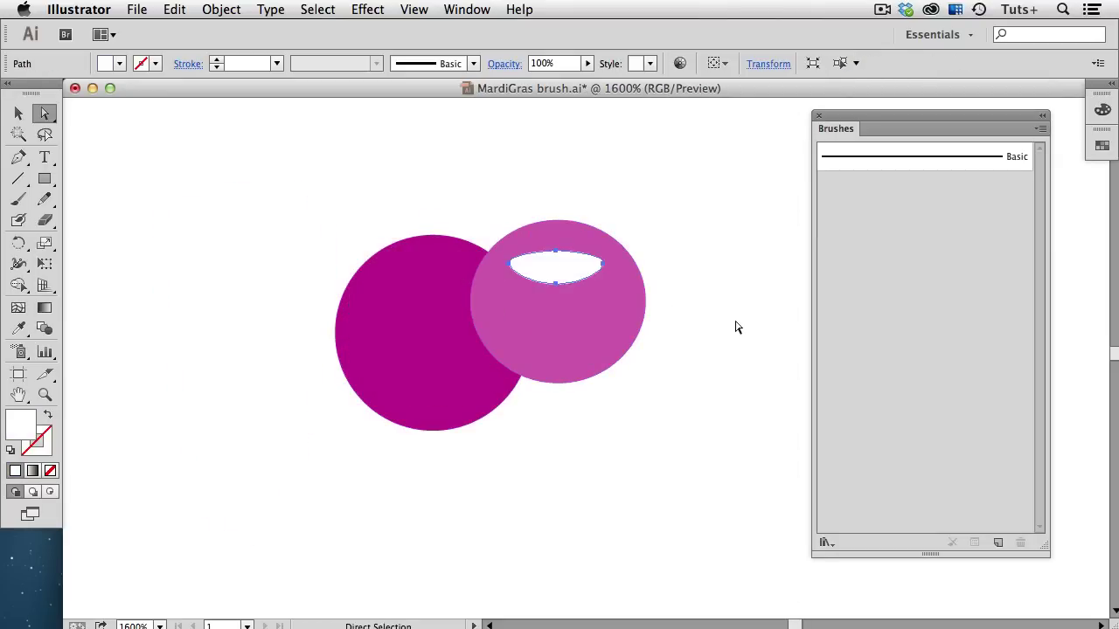
key("super+z")
key("super+z")
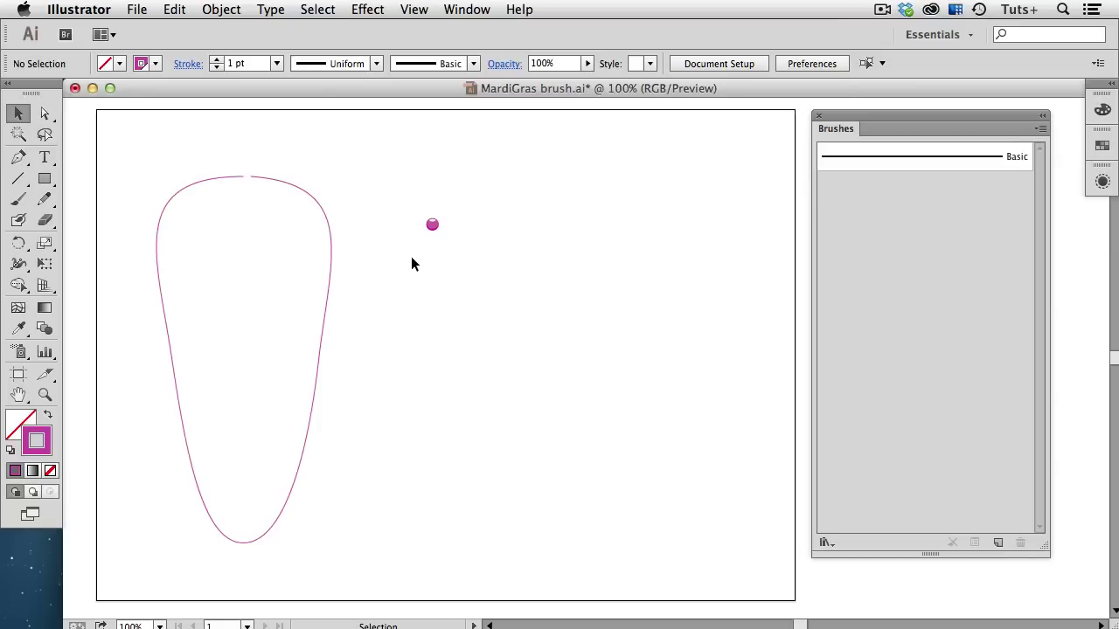
Save the pink bead as a new pattern brush, Pattern Brush 1, with default settings
mouse_move(404, 188)
left_mouse_down()
mouse_move(460, 255)
mouse_move(447, 245)
mouse_move(870, 212)
left_mouse_up()
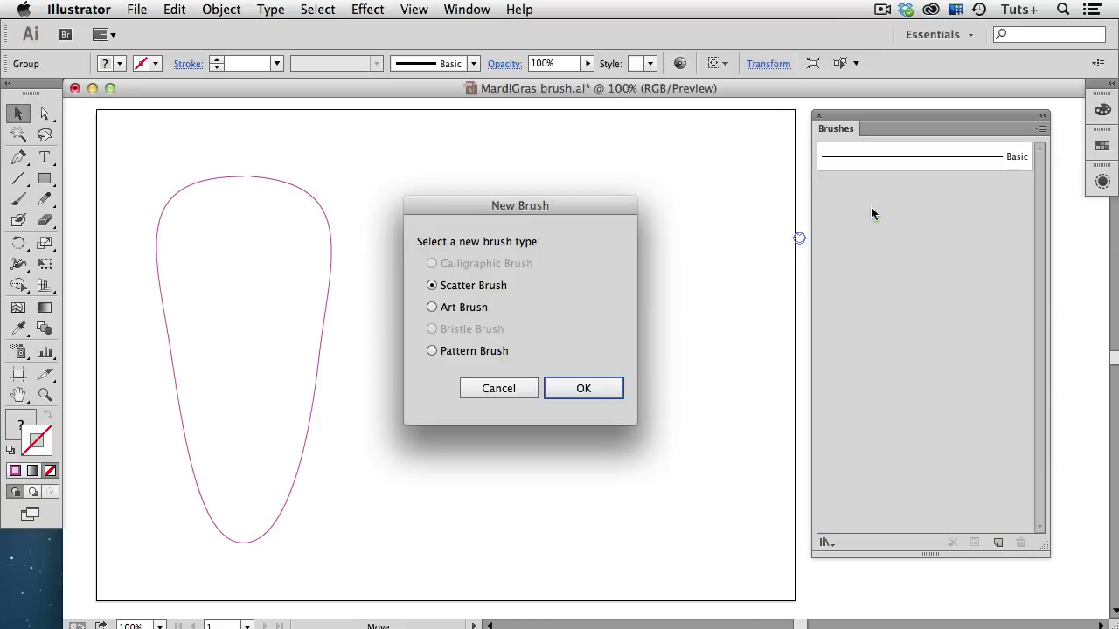
left_click(500, 352)
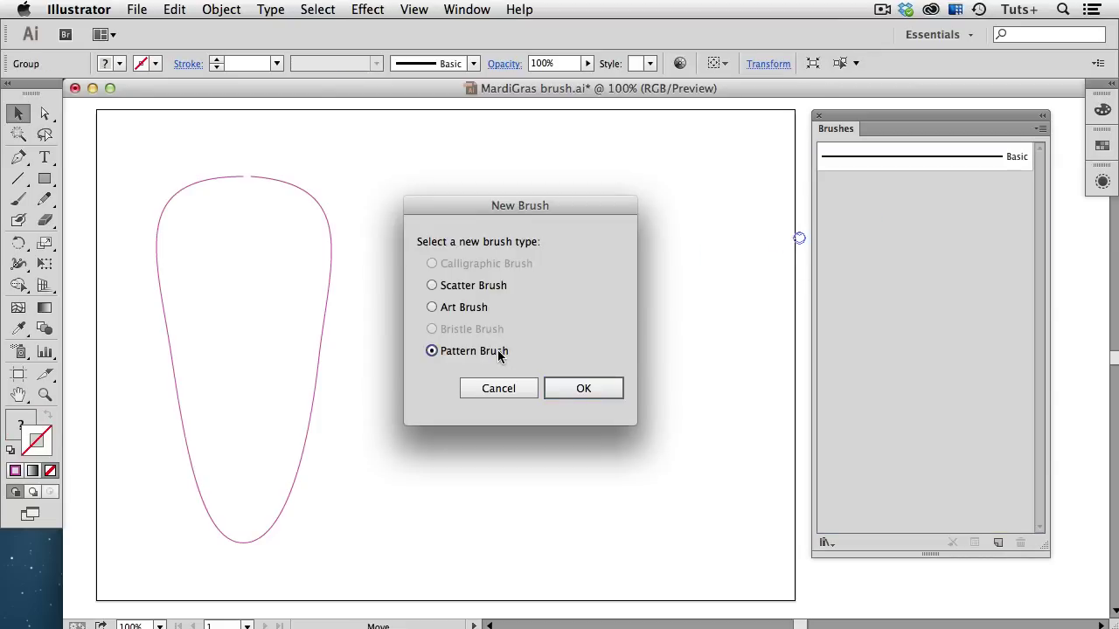
left_click(582, 390)
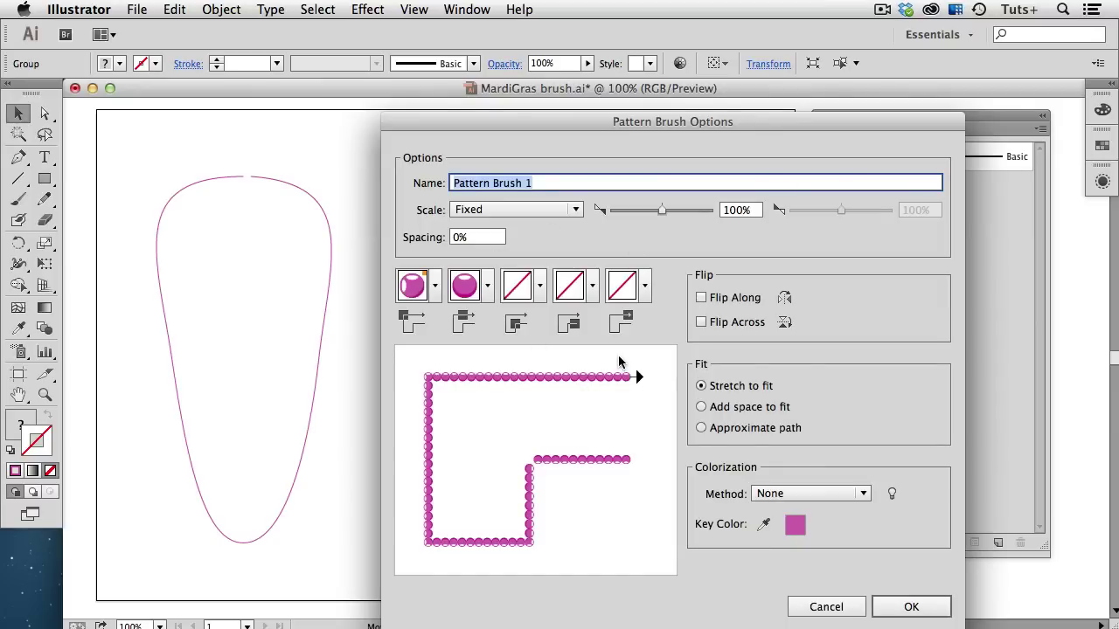
left_click(893, 608)
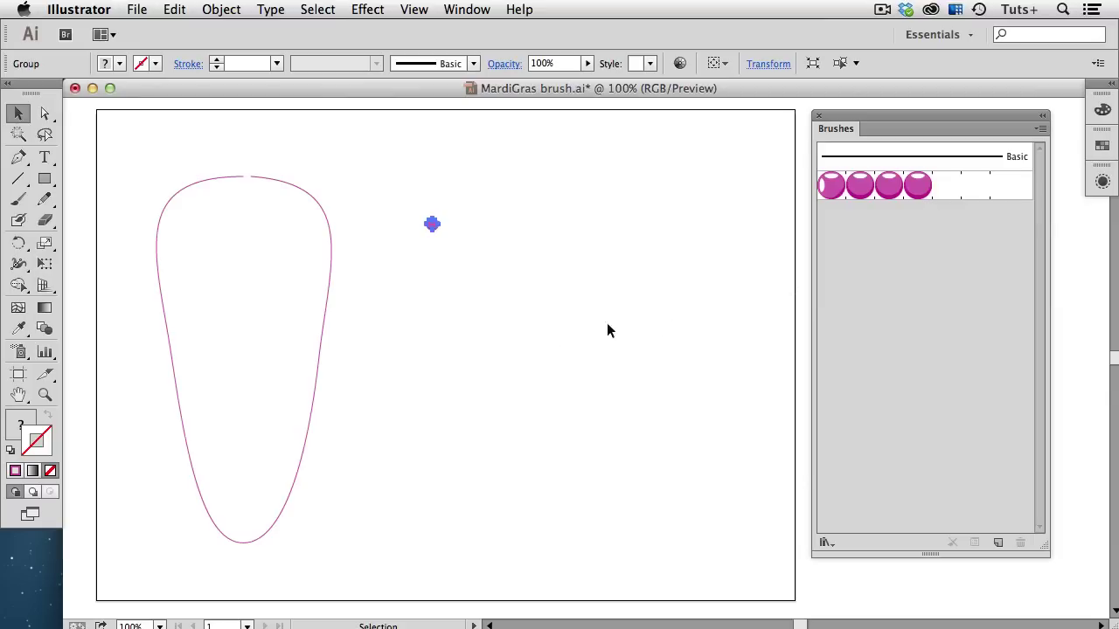
Apply Pattern Brush 1 to the teardrop path, turning it into a string of pink beads
left_click(324, 340)
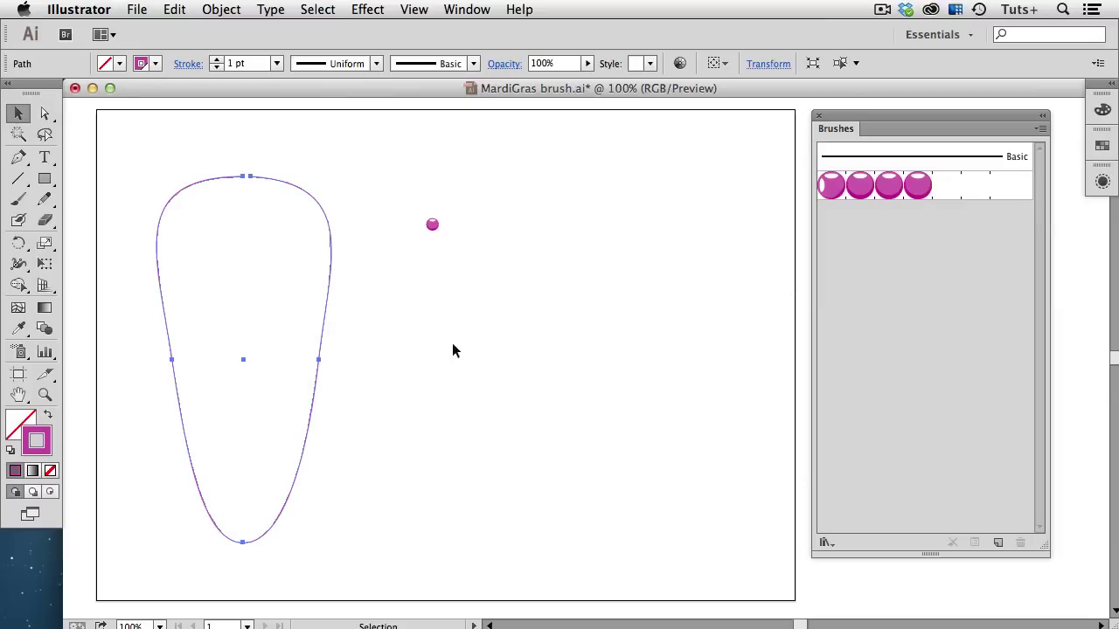
left_click(912, 194)
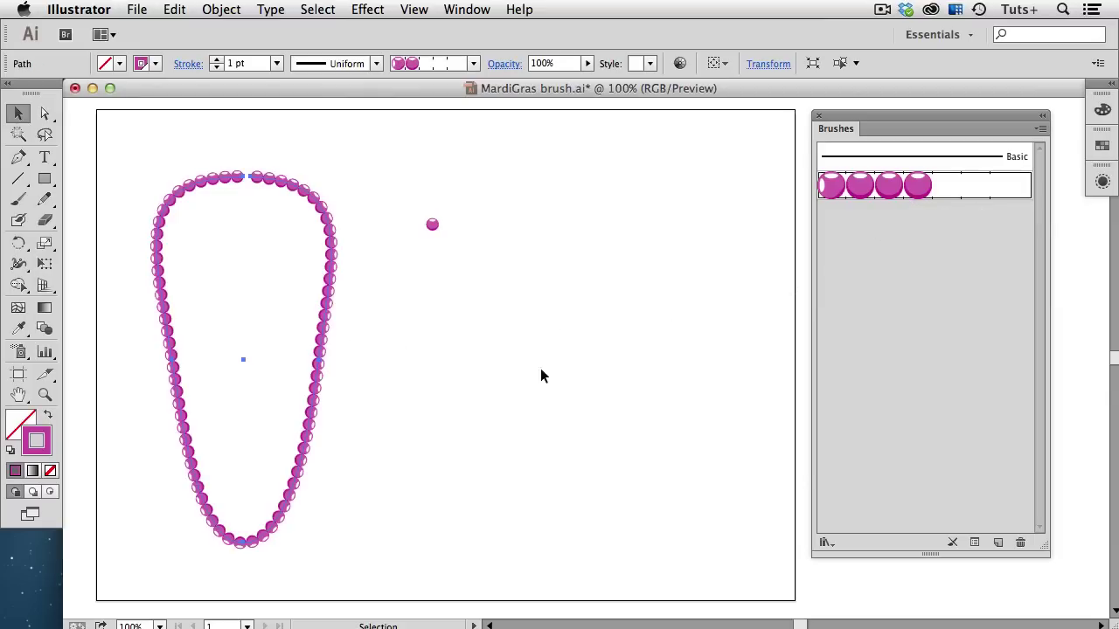
left_click(446, 358)
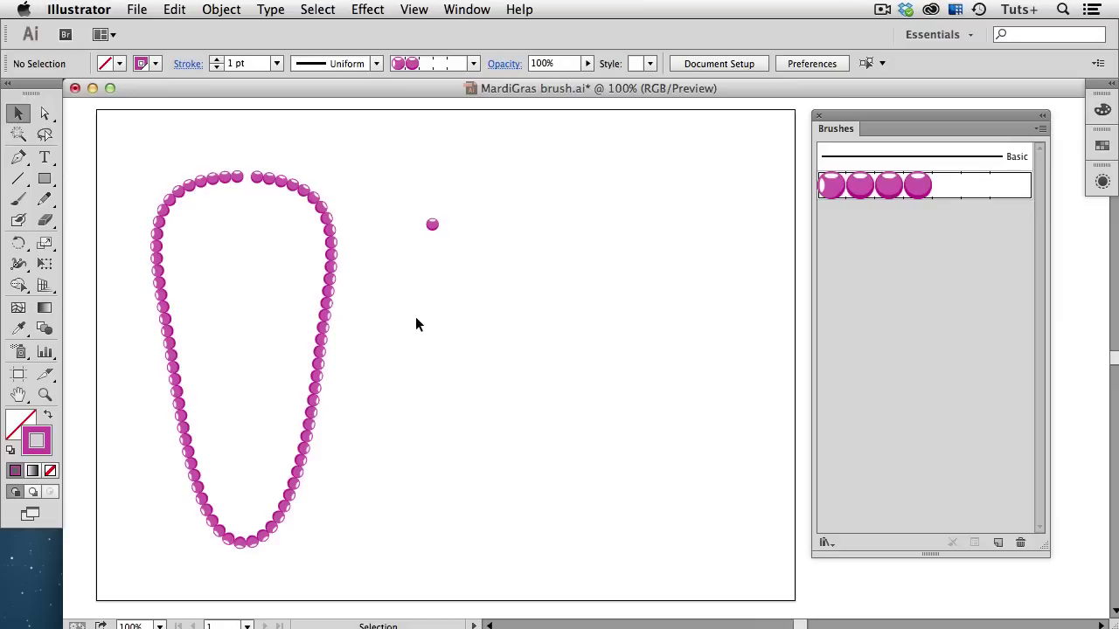
Revert the teardrop to Basic, delete the pattern brush, and start a new brush from the bead
left_click_drag(416, 322, 302, 324)
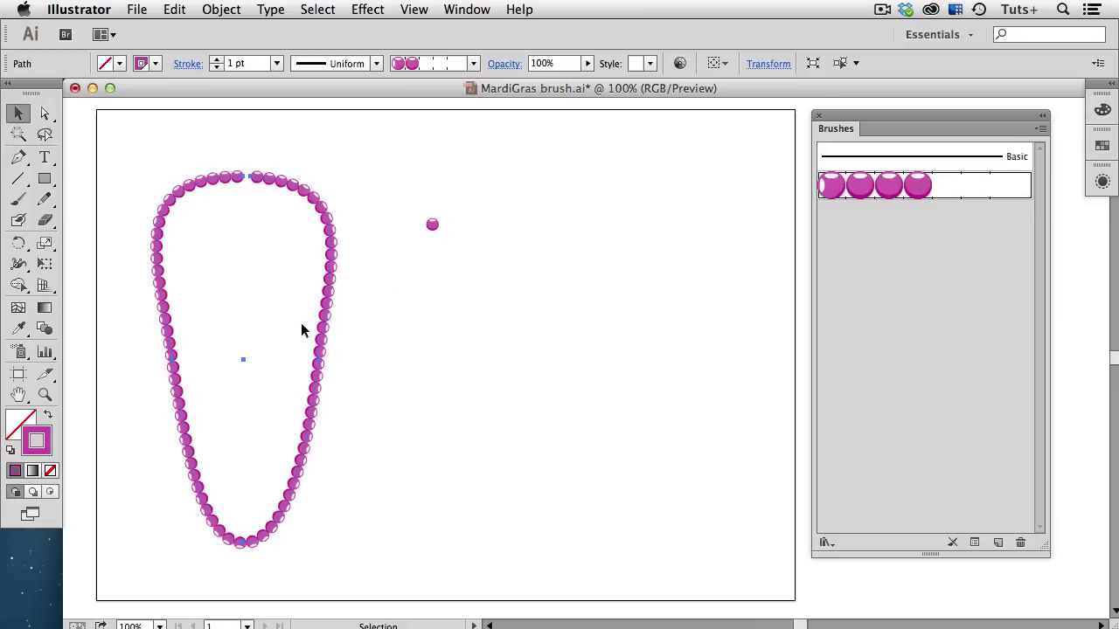
left_click(915, 167)
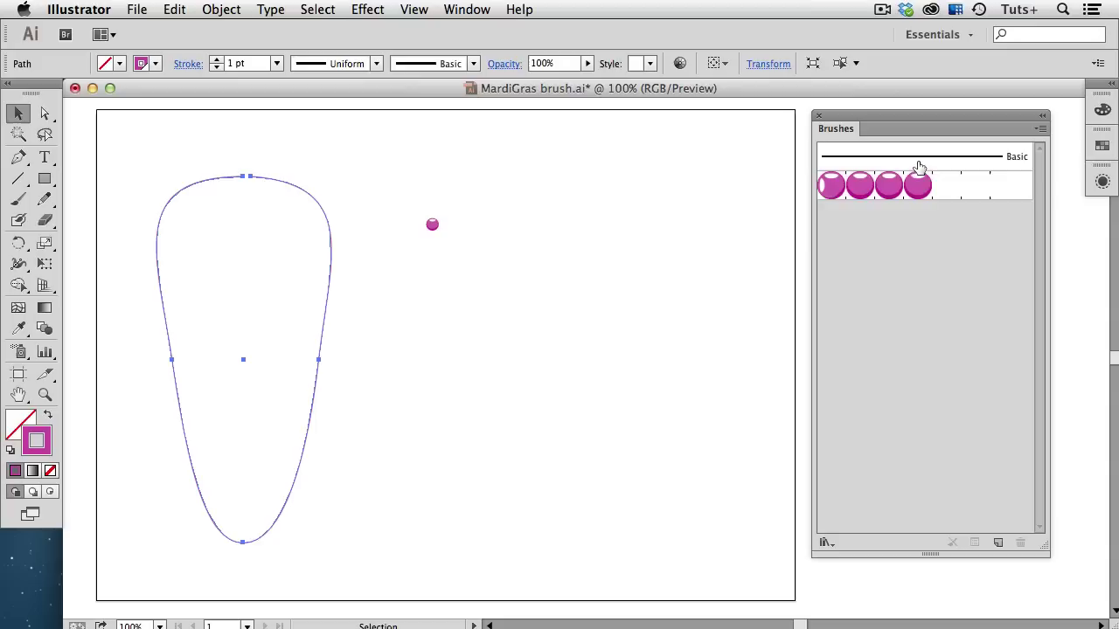
left_click_drag(975, 190, 1021, 543)
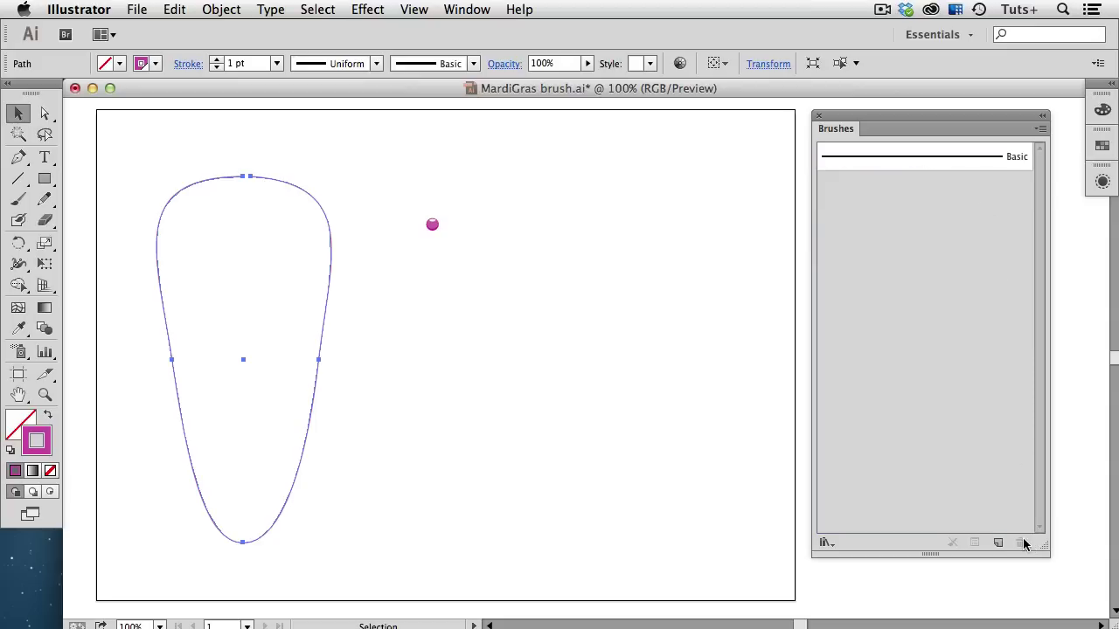
left_click(434, 224)
mouse_move(435, 225)
left_mouse_down()
mouse_move(469, 245)
mouse_move(901, 244)
left_mouse_up()
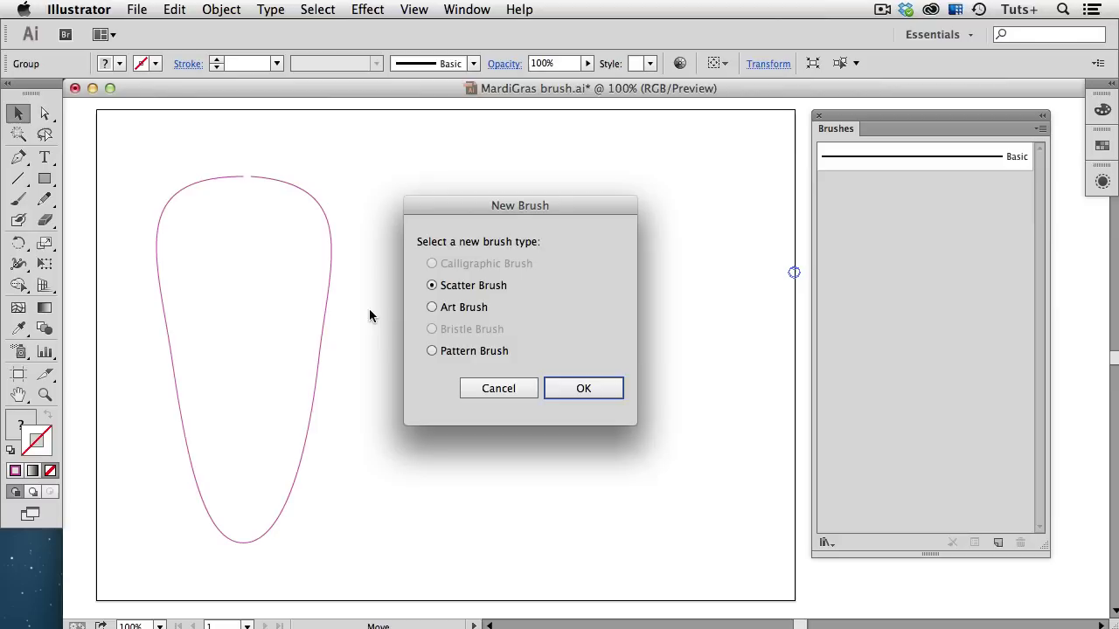
Create Scatter Brush 1 from the bead with Fixed size and Hue Shift colorization
left_click(584, 390)
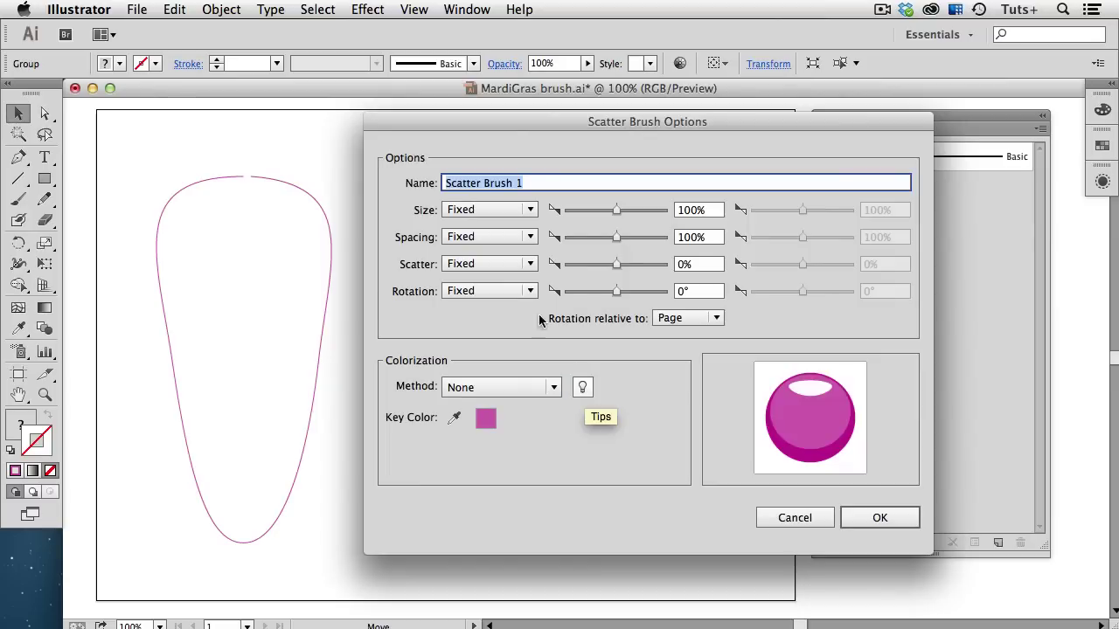
left_click(529, 210)
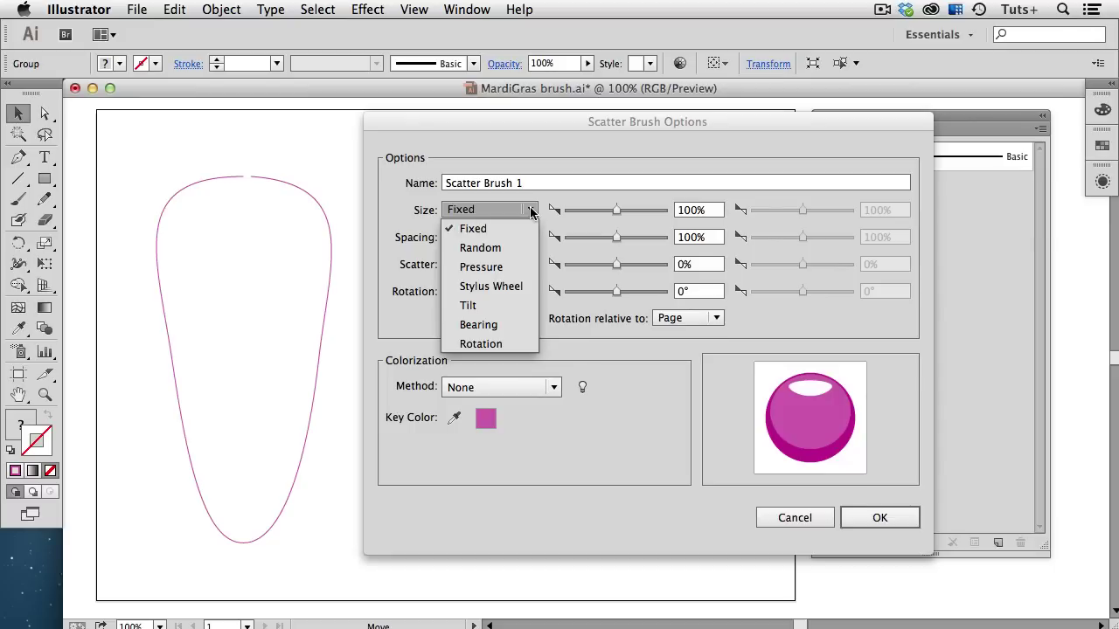
left_click(530, 211)
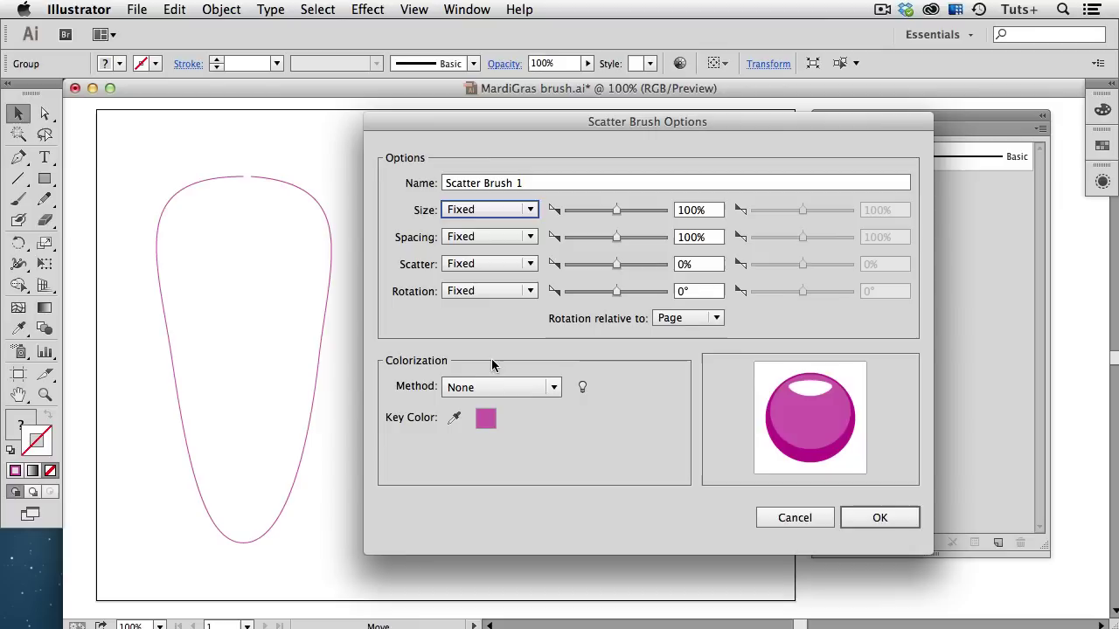
left_click(555, 387)
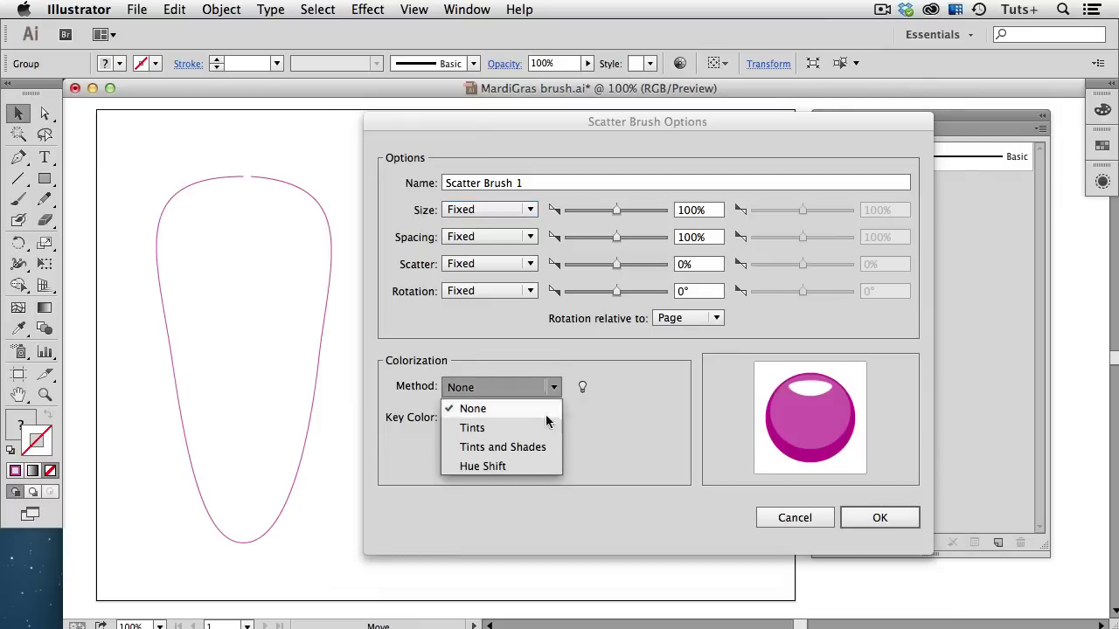
left_click(537, 466)
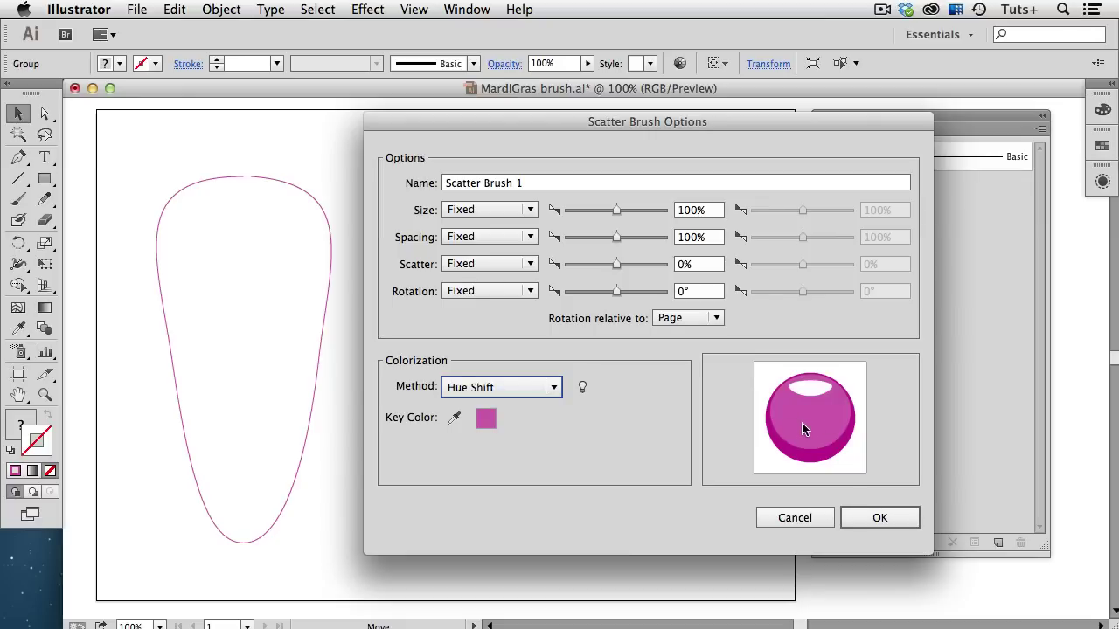
left_click(880, 518)
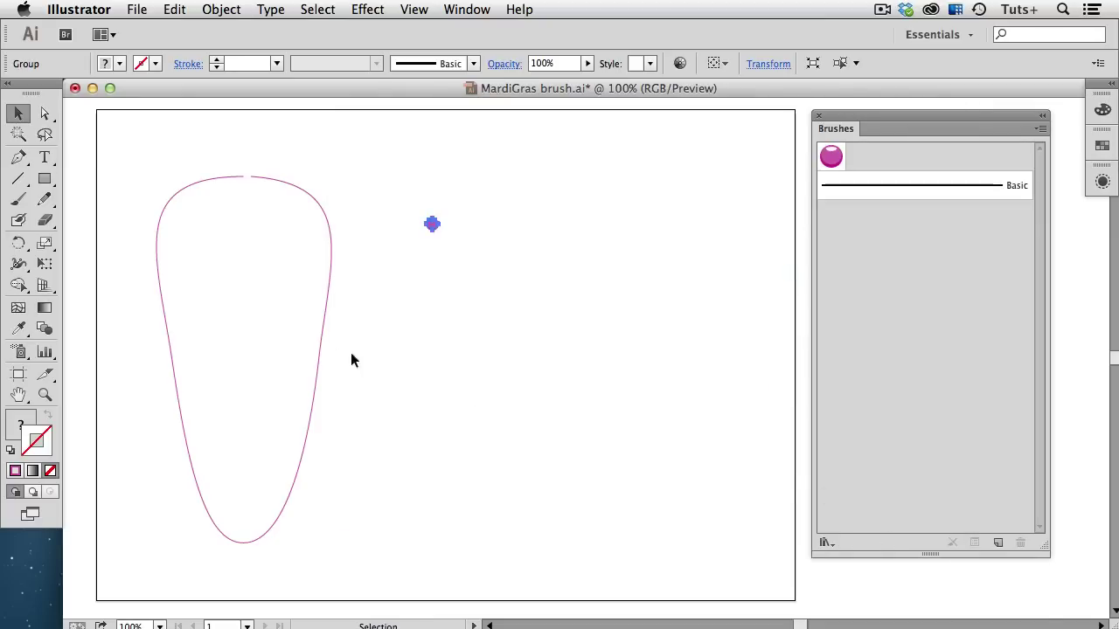
Apply Scatter Brush 1 to the teardrop path to form a pink bead necklace
left_click(321, 348)
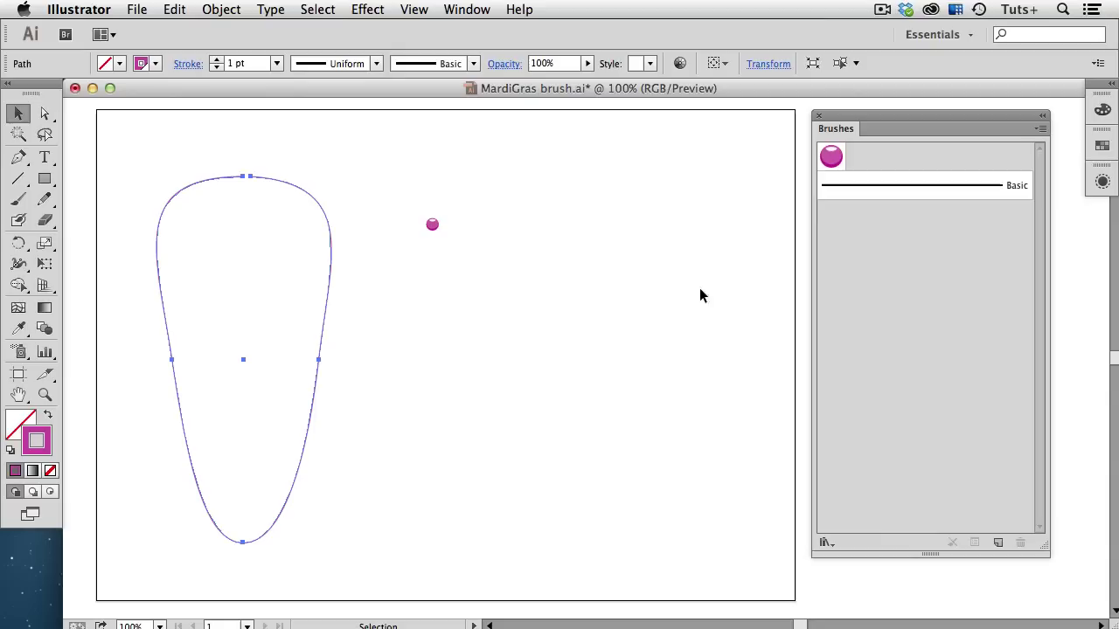
left_click(830, 157)
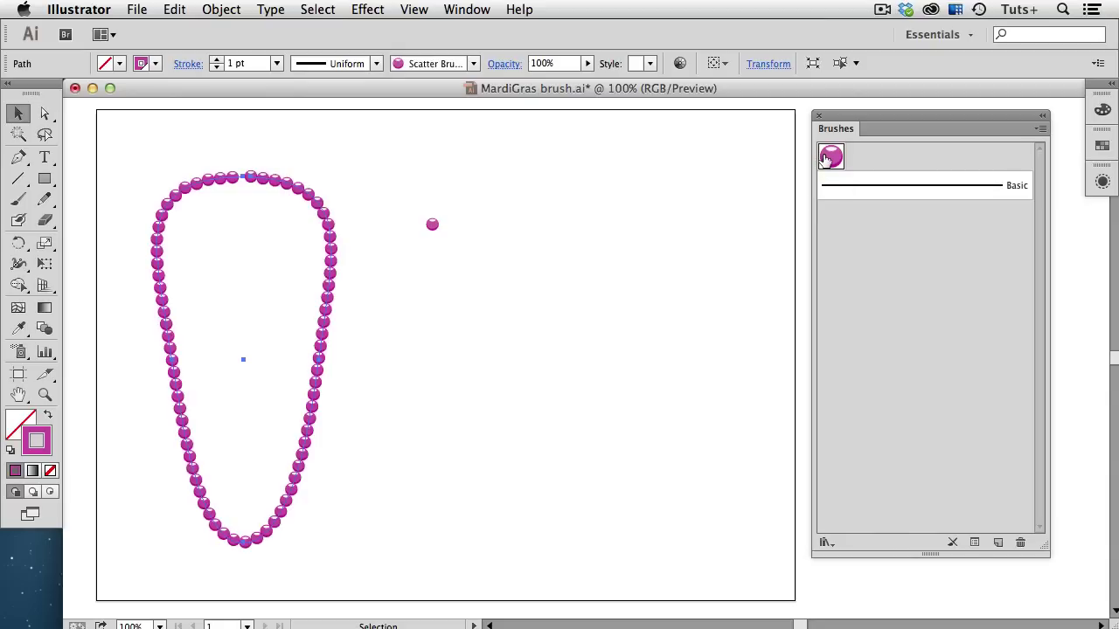
left_click(484, 336)
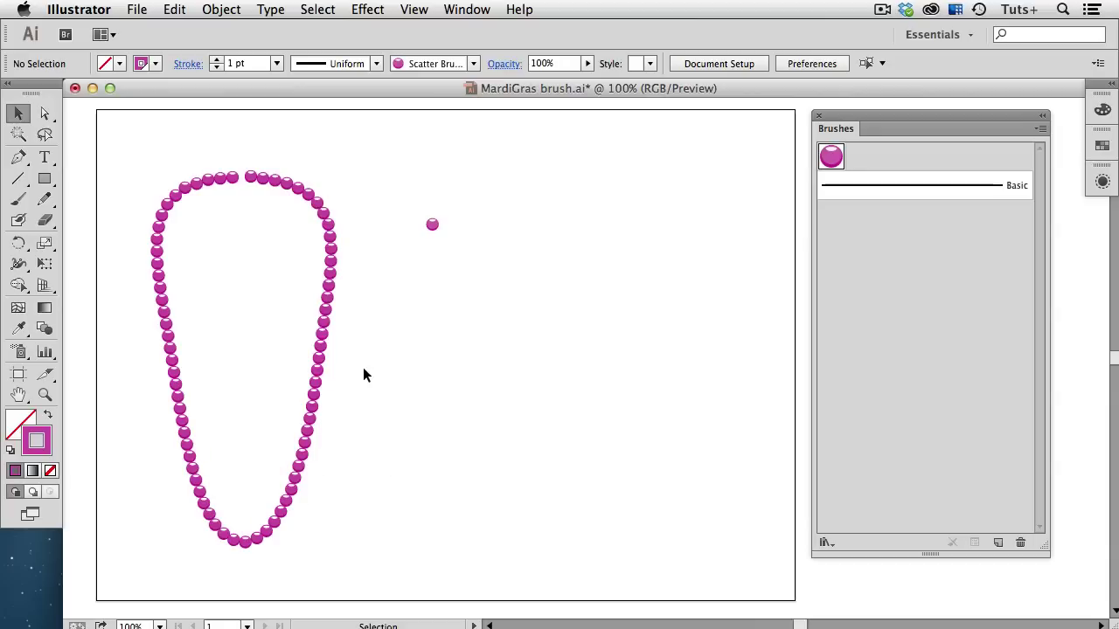
Recolour the necklace beads purple via the stroke swatch, then collapse the Swatches panel
left_click(304, 418)
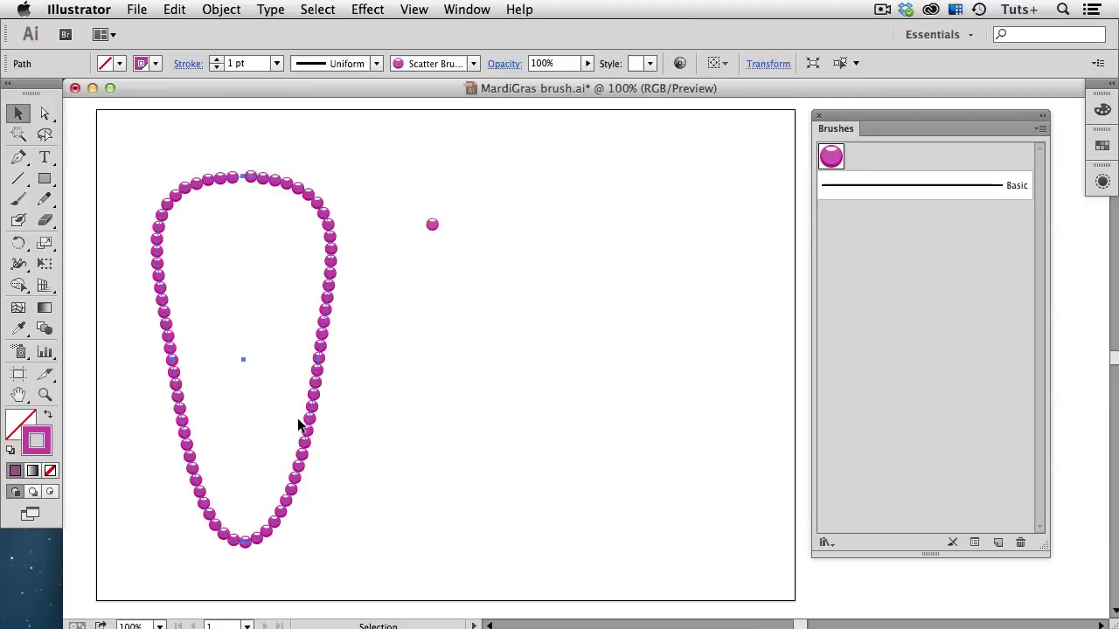
left_click(1099, 150)
left_click(1013, 190)
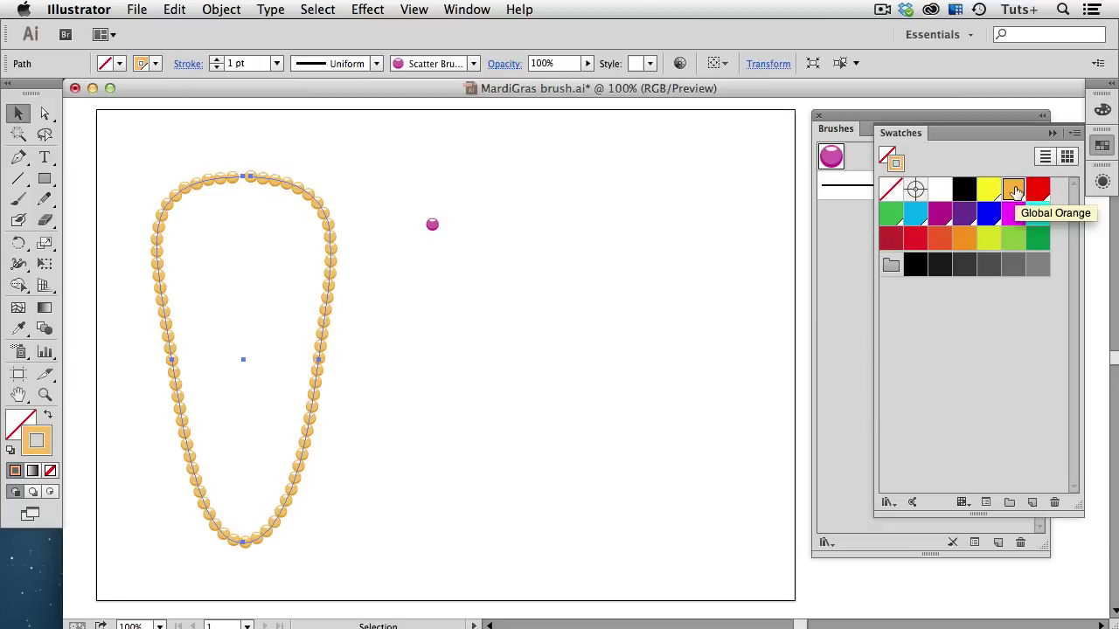
left_click(890, 215)
left_click(964, 215)
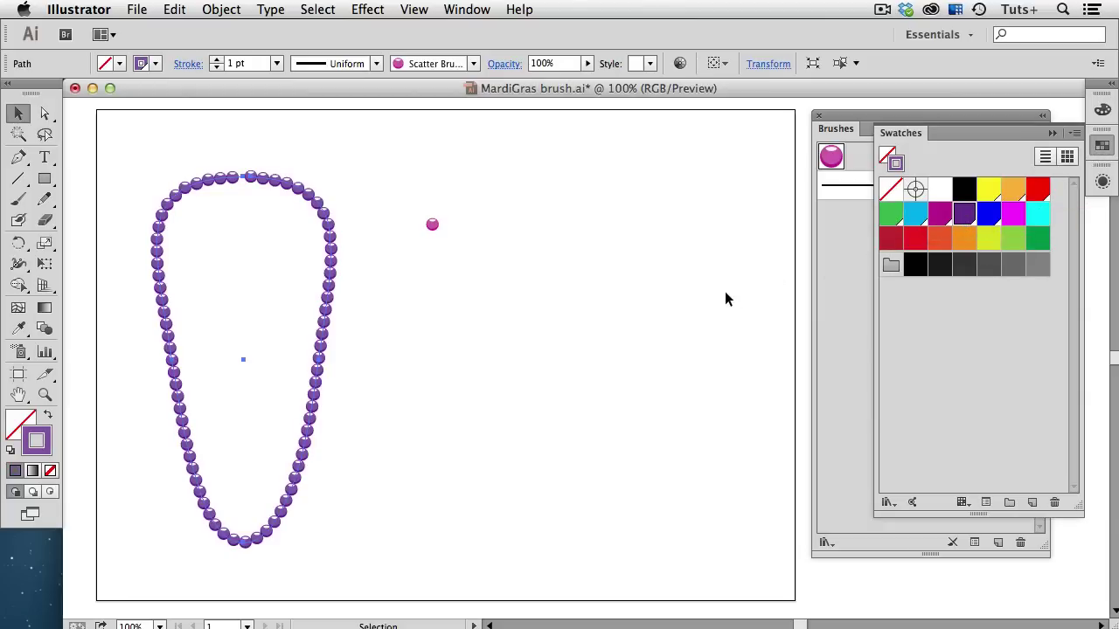
left_click(702, 298)
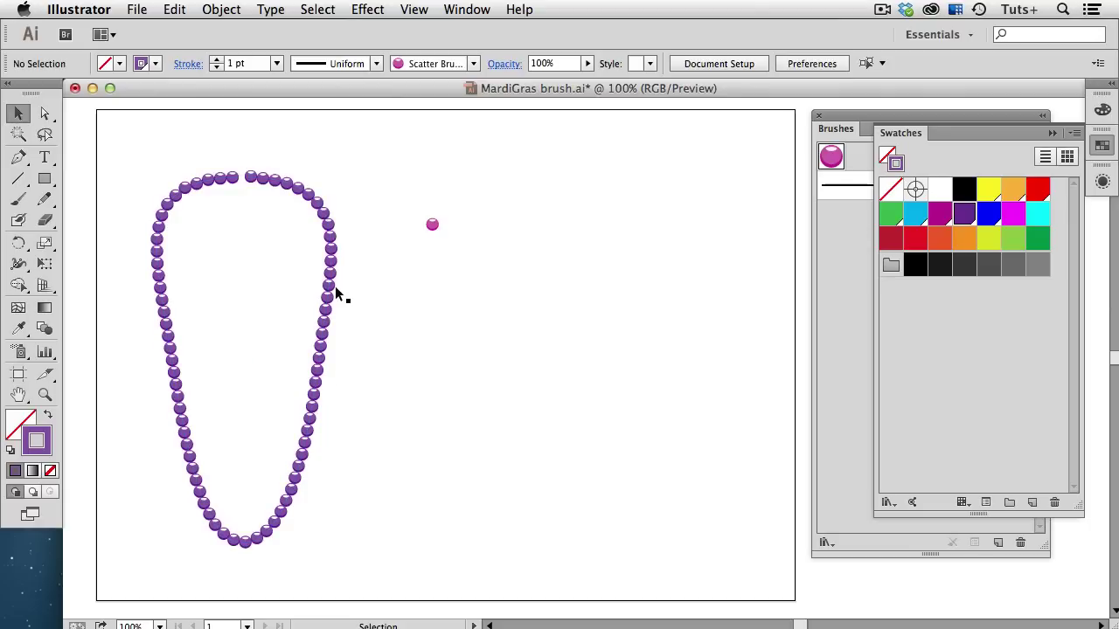
left_click(899, 135)
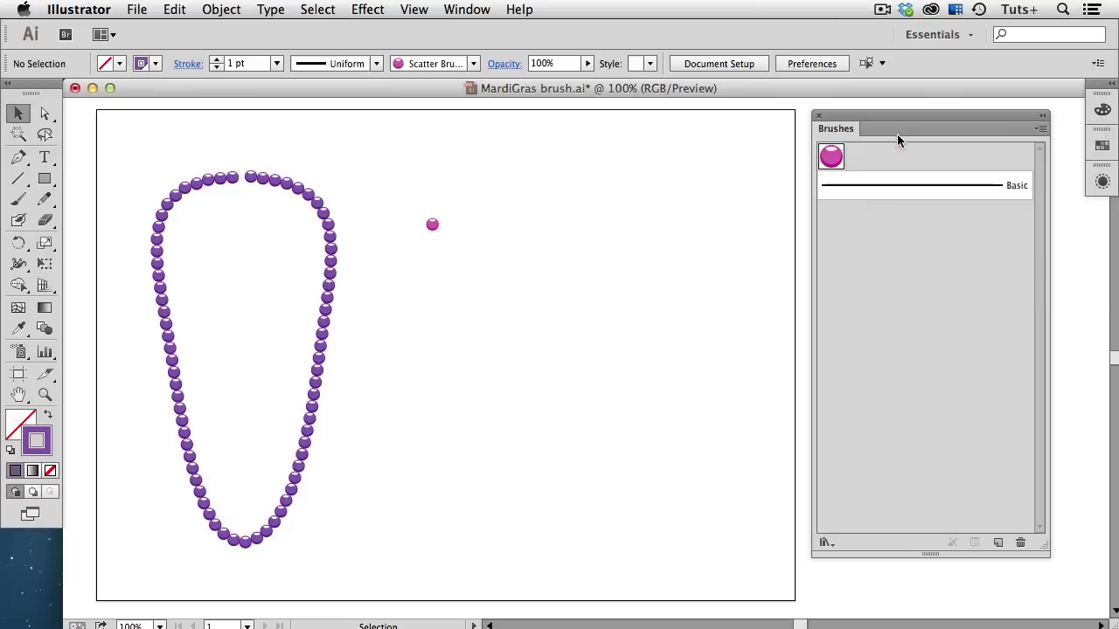
Set Scatter Brush 1 spacing to 120% and apply the change to existing strokes
double_click(830, 158)
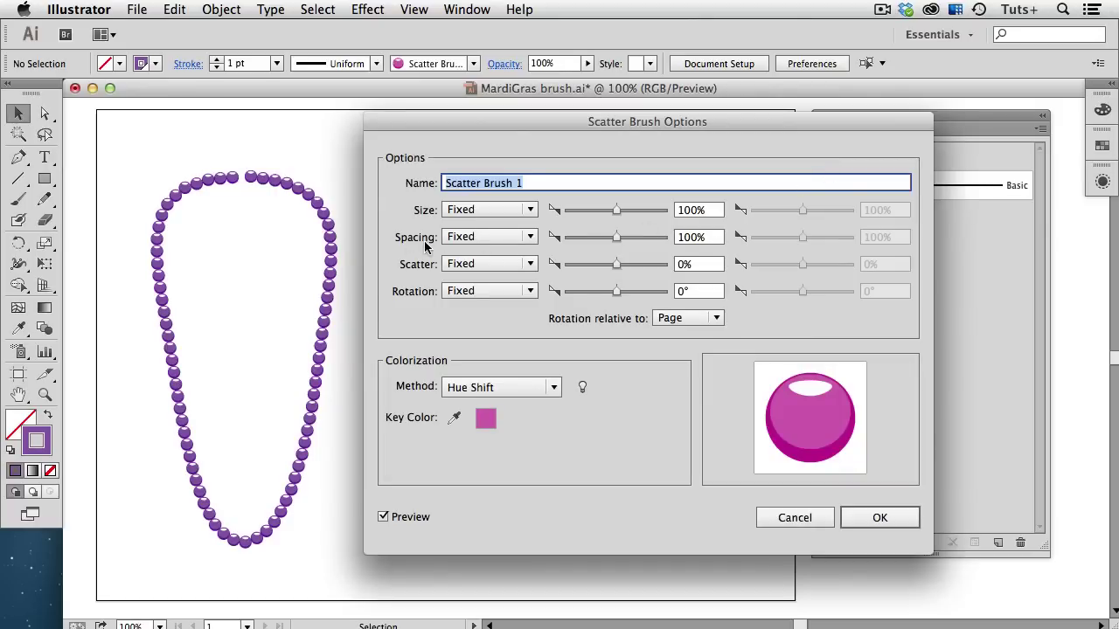
left_click(618, 241)
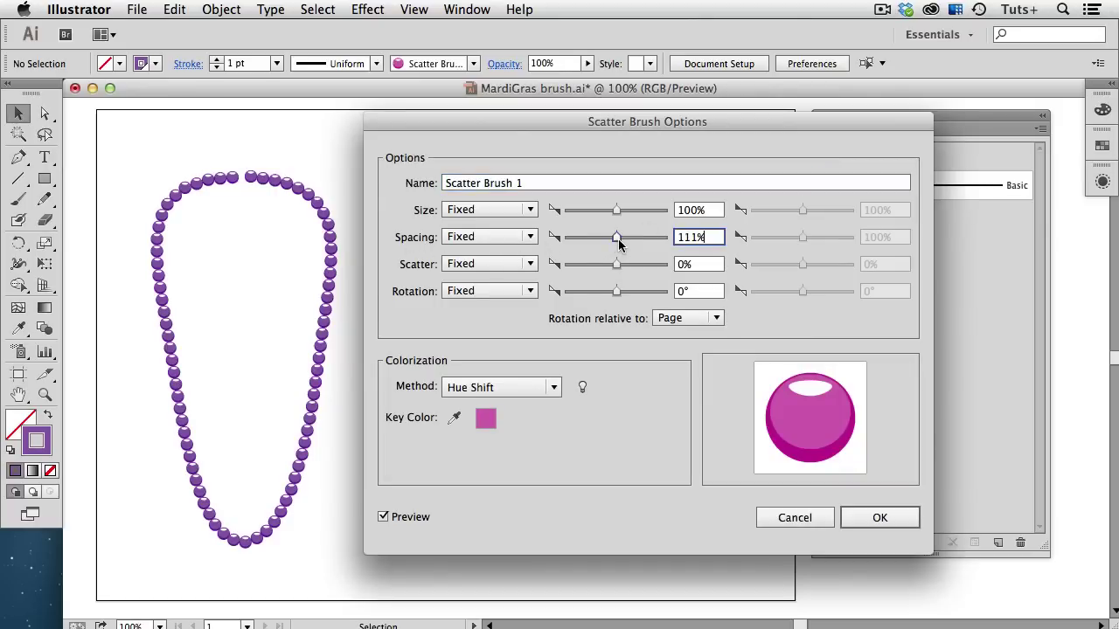
left_click_drag(618, 238, 620, 239)
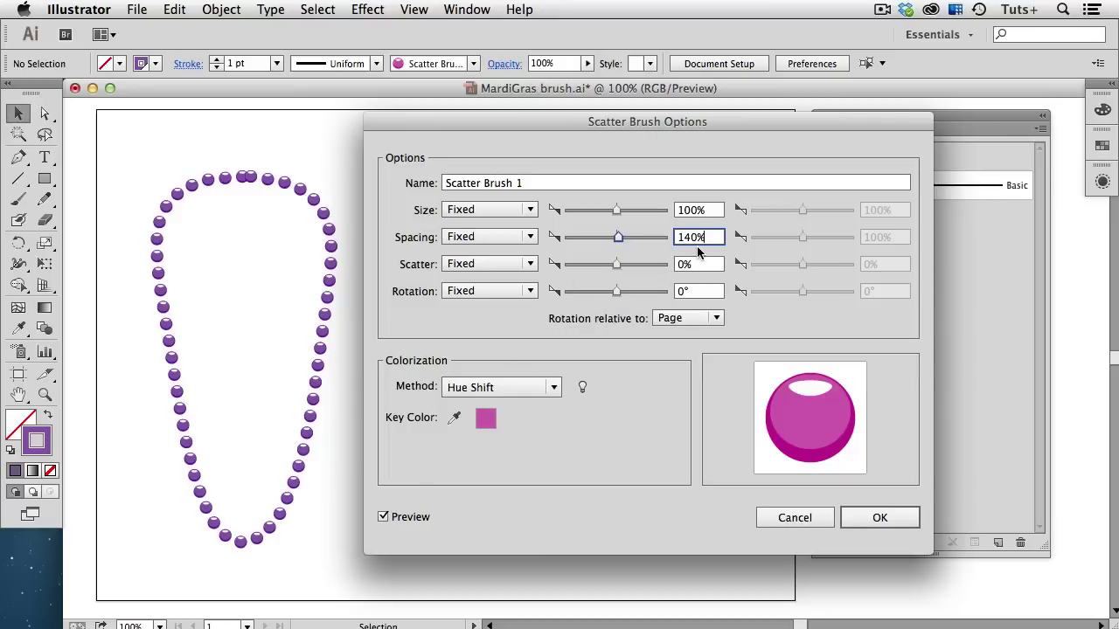
key("Down")
key("Down")
key("Down")
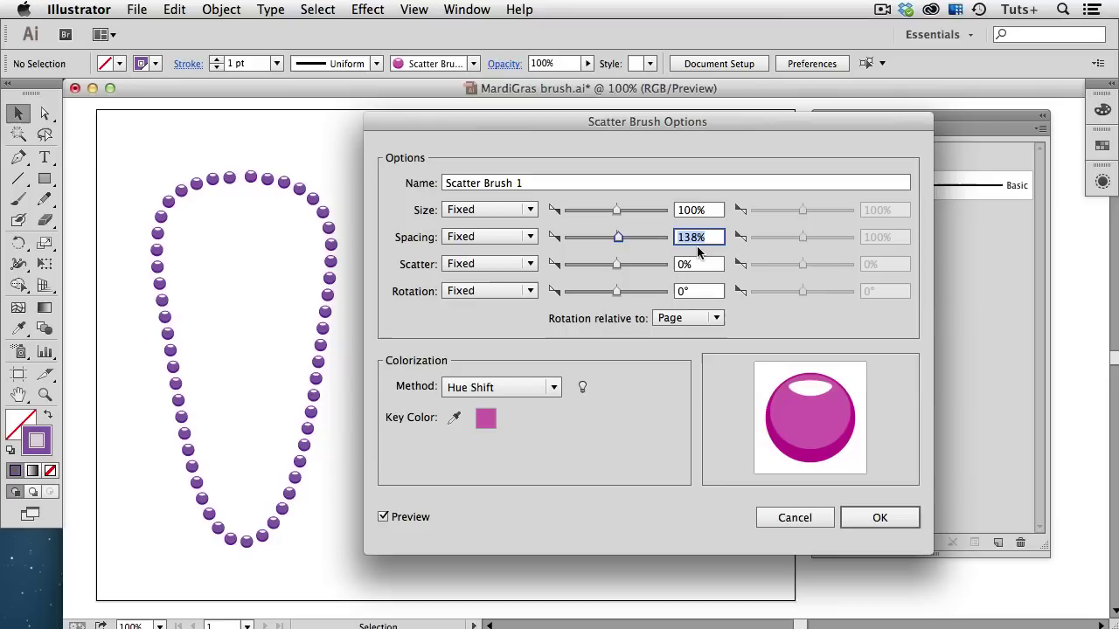
key("Down")
key("Down")
key("Down")
key("Down")
key("Down")
key("Down")
key("Down")
key("Down")
key("Down")
key("Down")
key("Down")
key("Down")
key("Down")
key("Down")
key("Down")
key("Down")
key("Down")
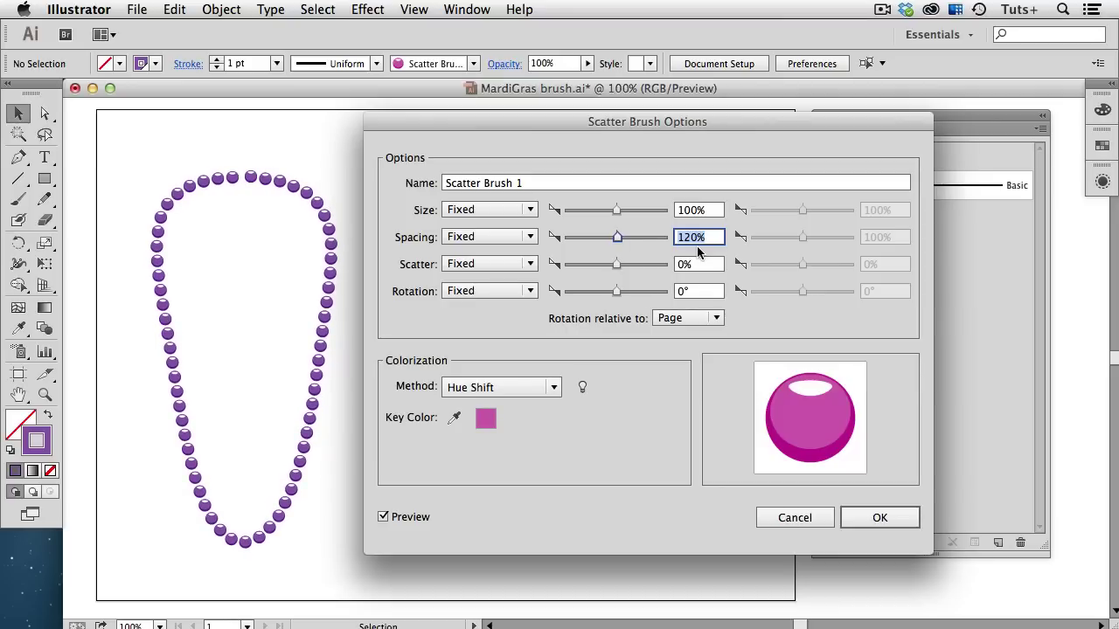
left_click(856, 517)
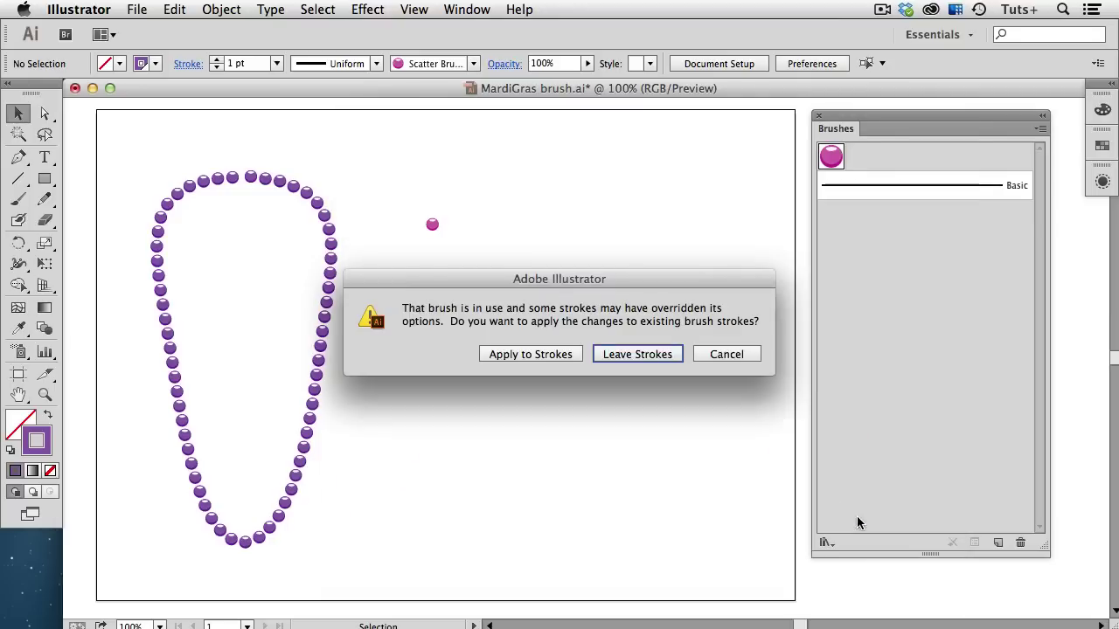
left_click(534, 358)
Alt-drag a copy of the necklace to the right and give its beads the orange swatch
mouse_move(288, 324)
left_mouse_down()
mouse_move(346, 367)
mouse_move(635, 375)
left_mouse_up()
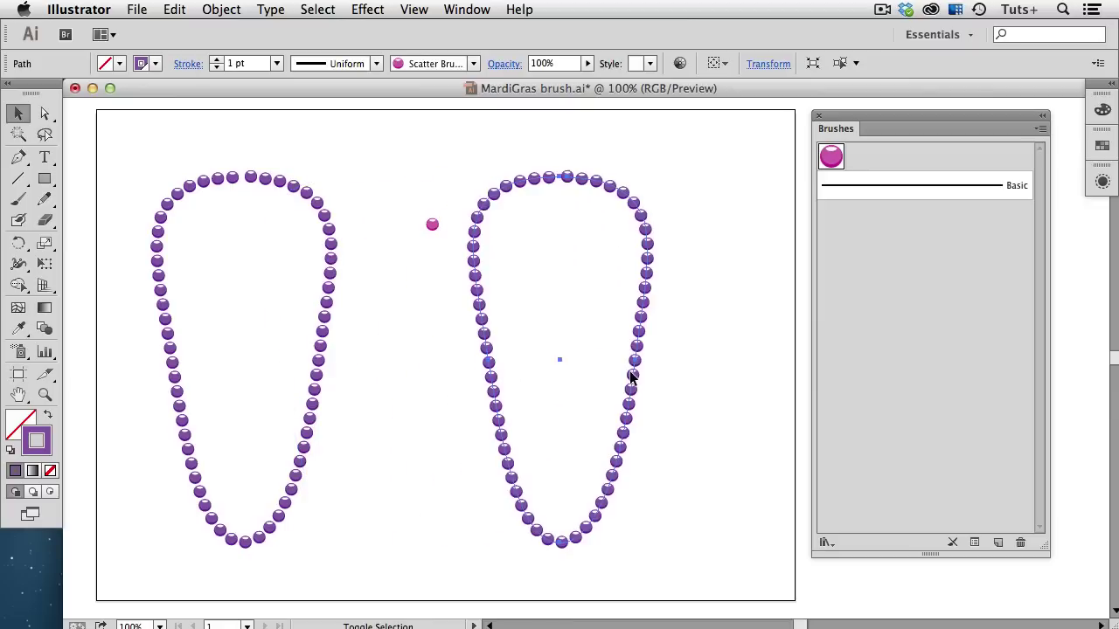
left_click(1101, 145)
left_click(1012, 192)
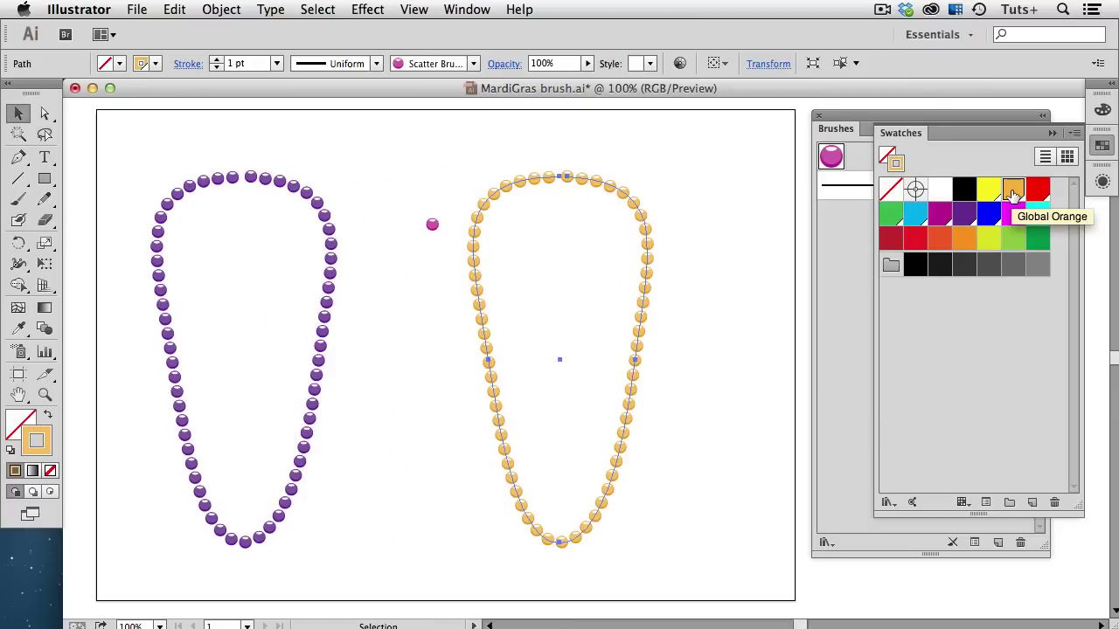
left_click(1052, 134)
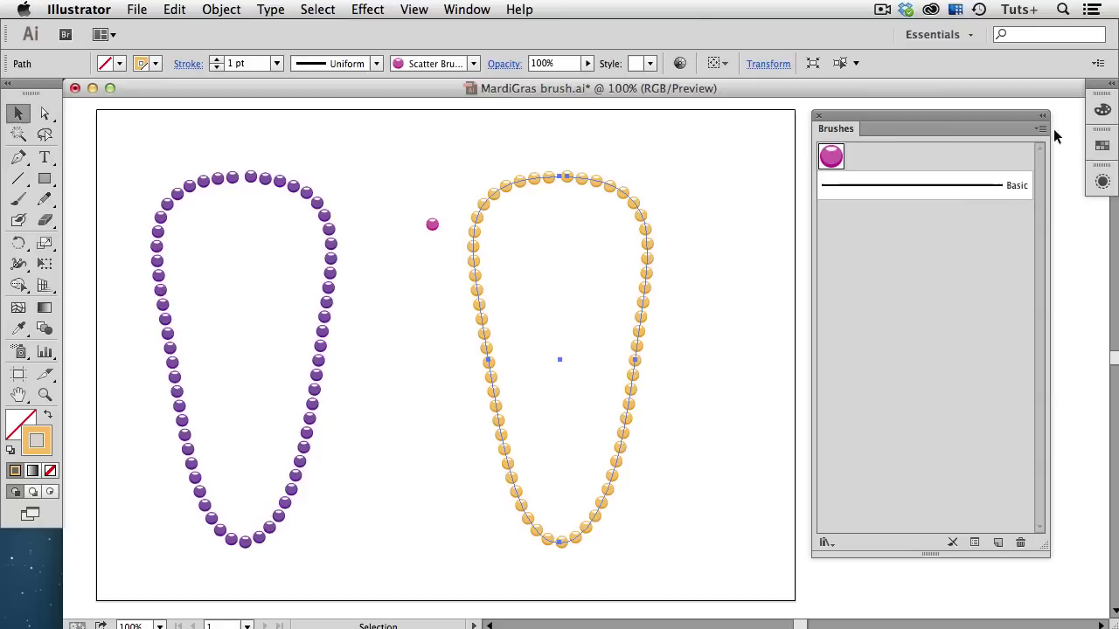
left_click(699, 305)
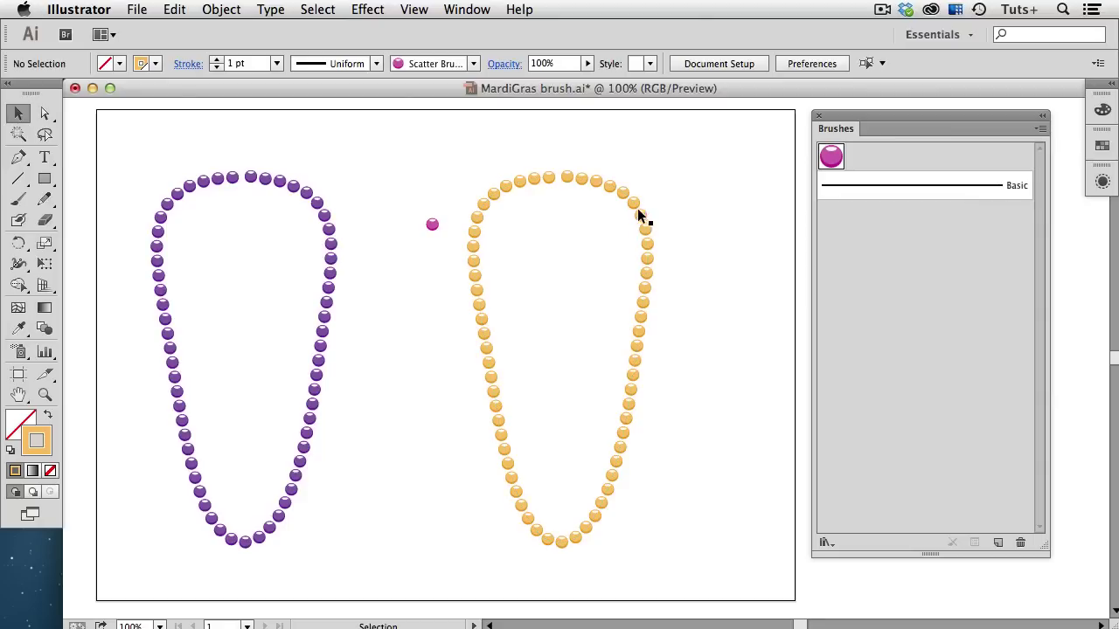
left_click(639, 338)
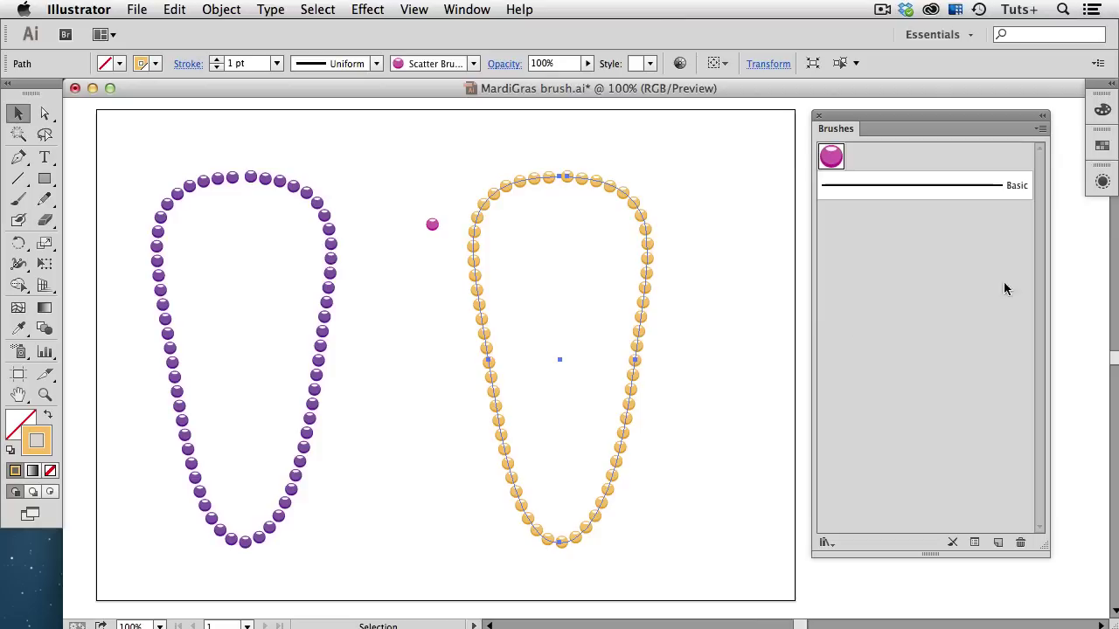
Add a second 2 pt stroke to the orange necklace in Appearance and zoom in on it
left_click(1101, 182)
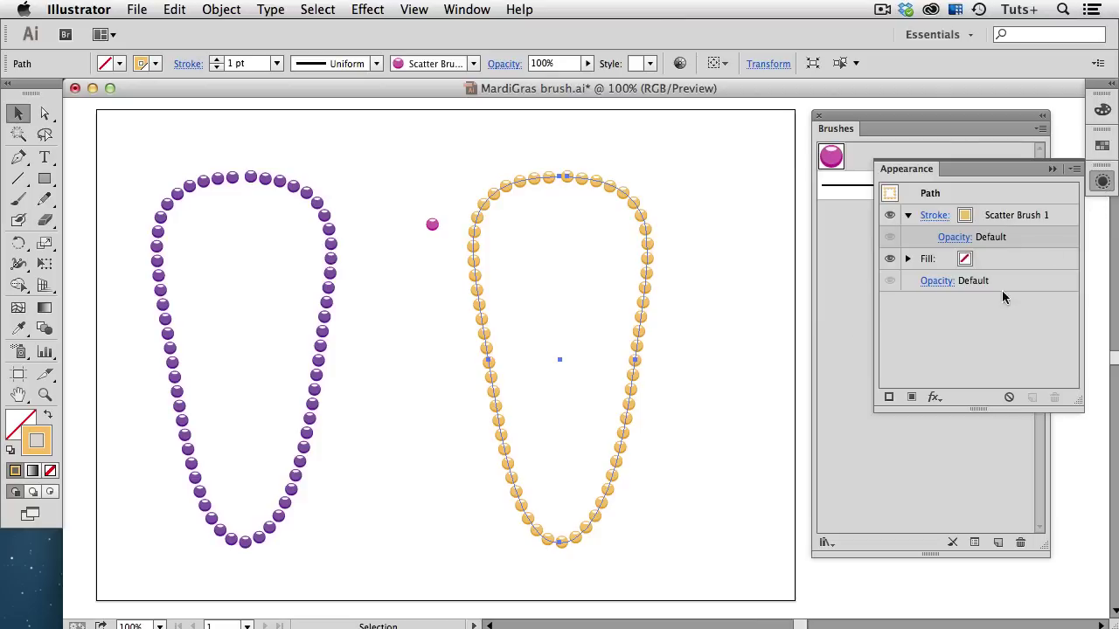
left_click(889, 398)
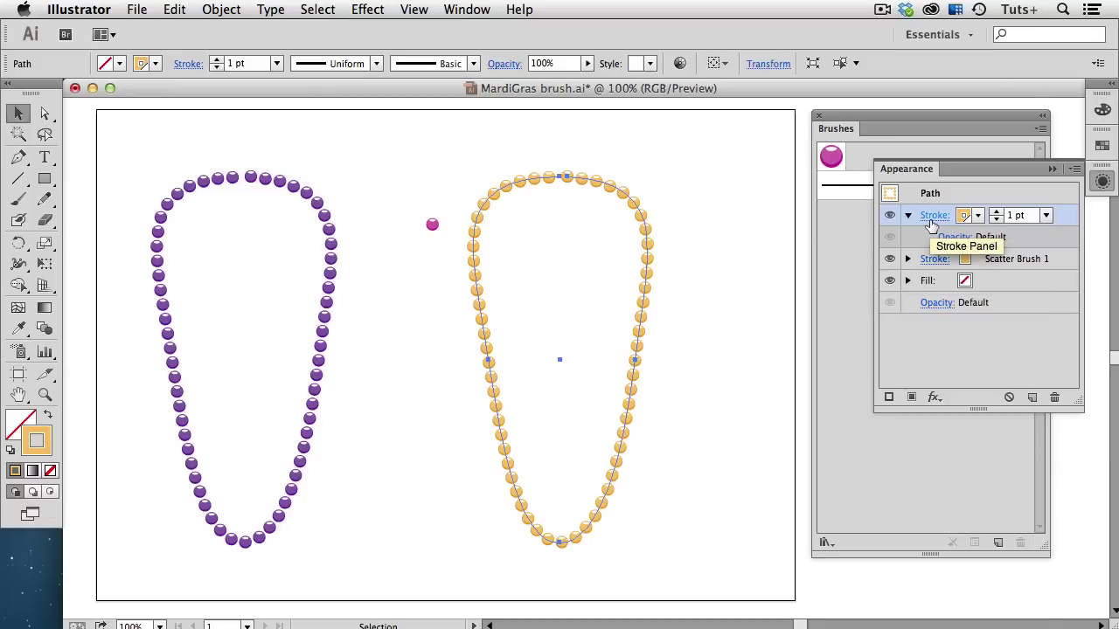
left_click(996, 213)
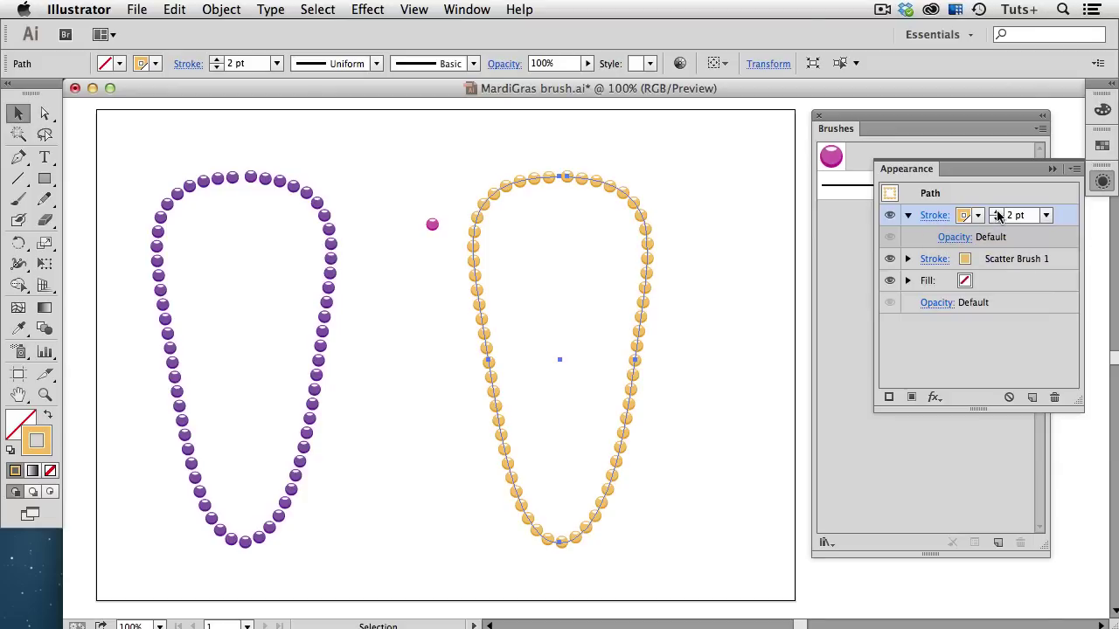
left_click(754, 273)
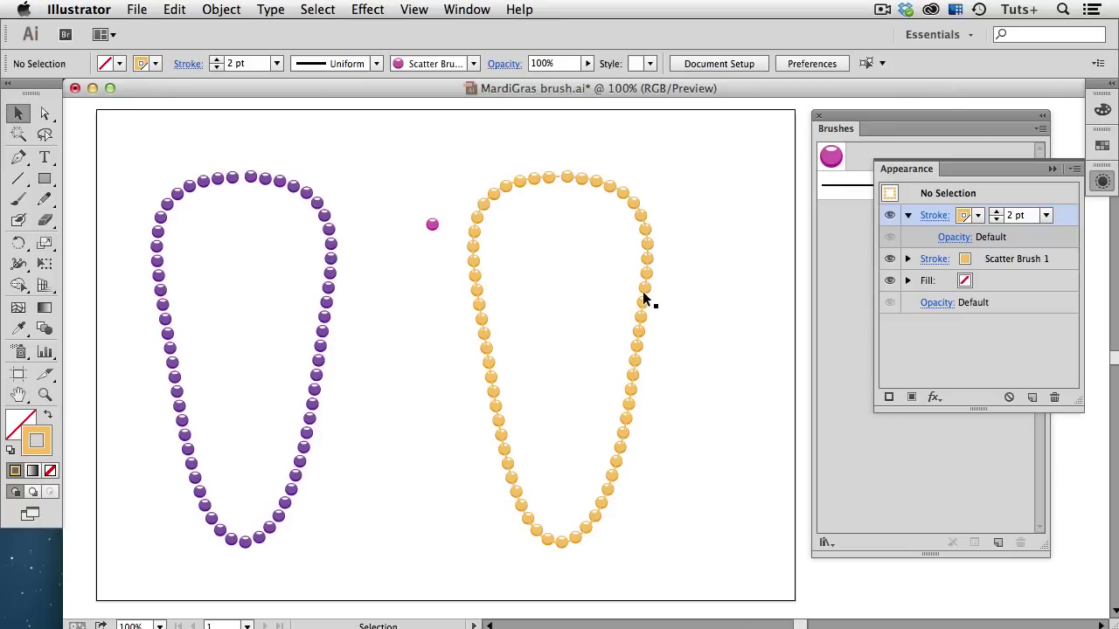
left_click_drag(557, 148, 705, 297)
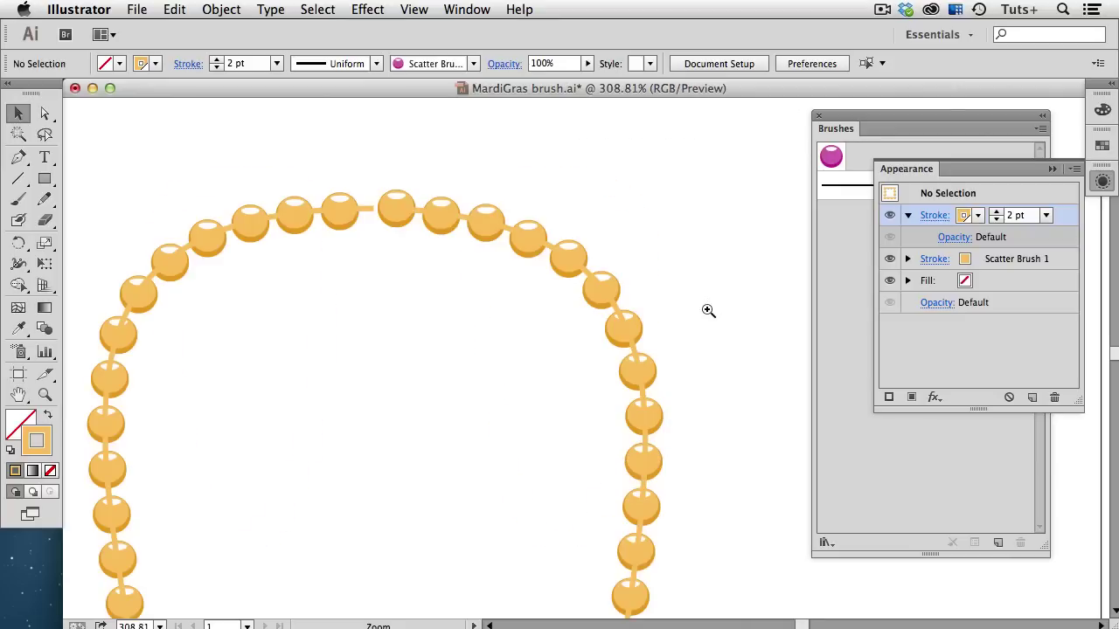
left_click(625, 333)
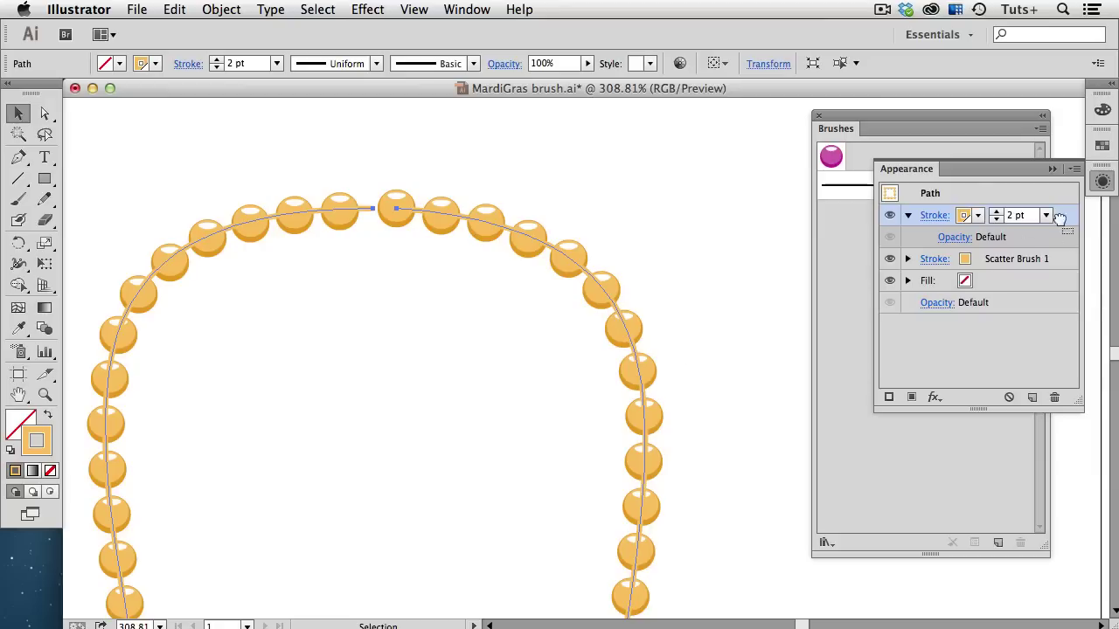
Move the 2 pt strand stroke below Scatter Brush 1 and try grey colours on it
left_click_drag(1059, 218, 1060, 272)
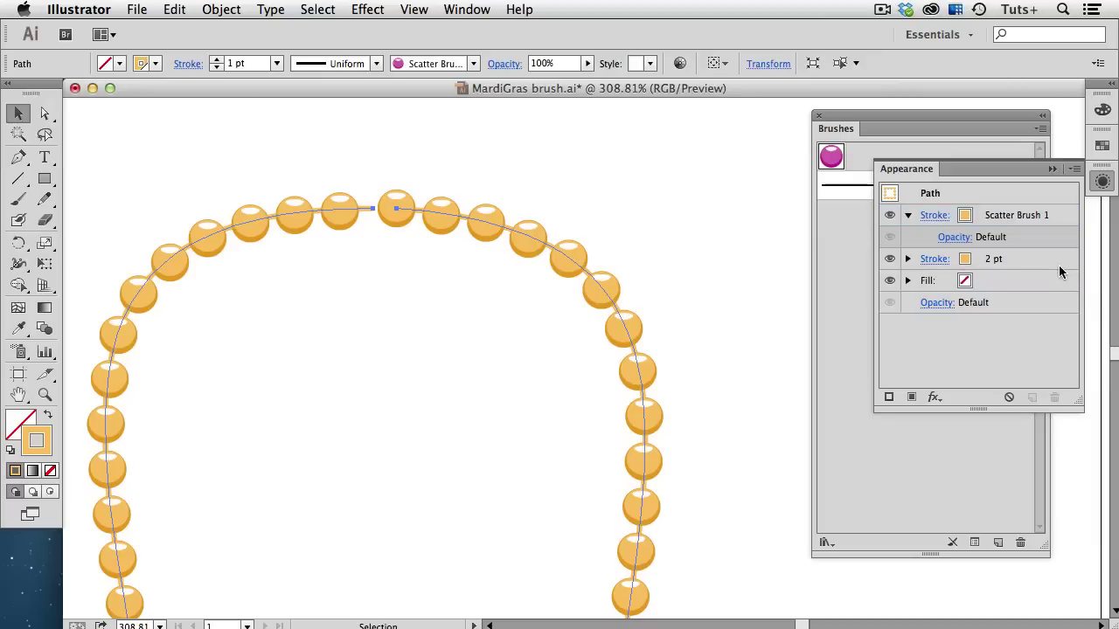
left_click(970, 262)
left_click(977, 259)
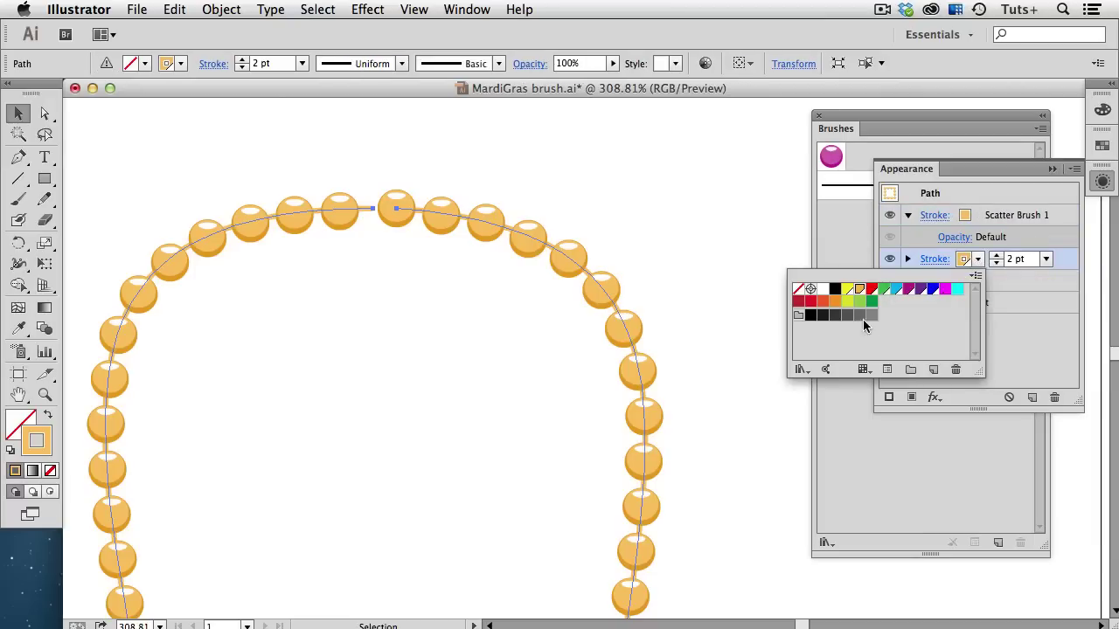
left_click(834, 317)
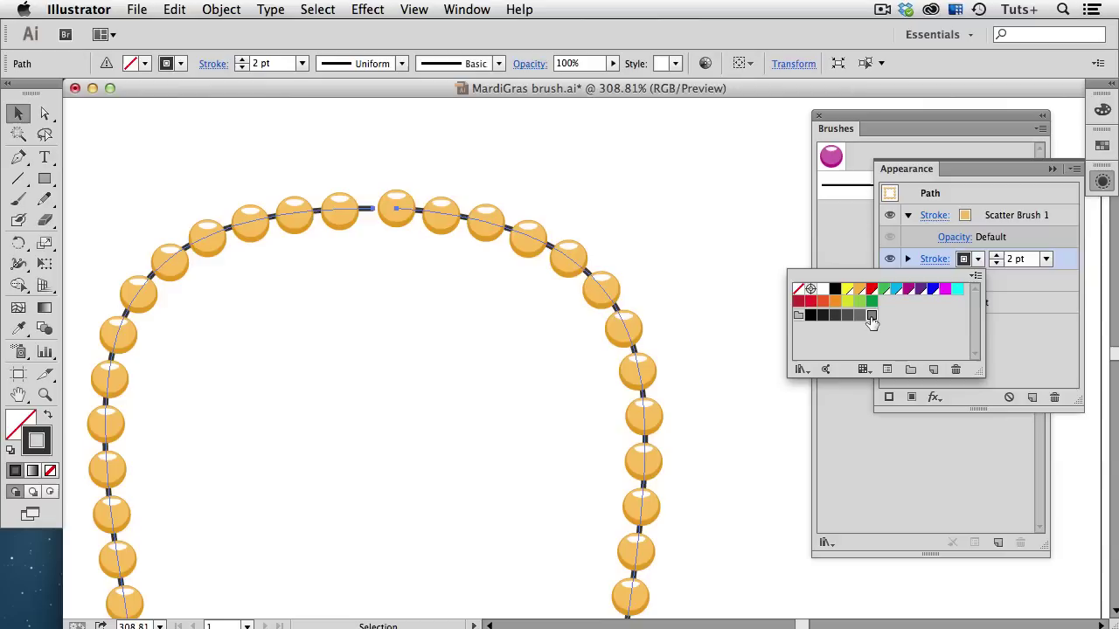
left_click(871, 316)
left_click(965, 262)
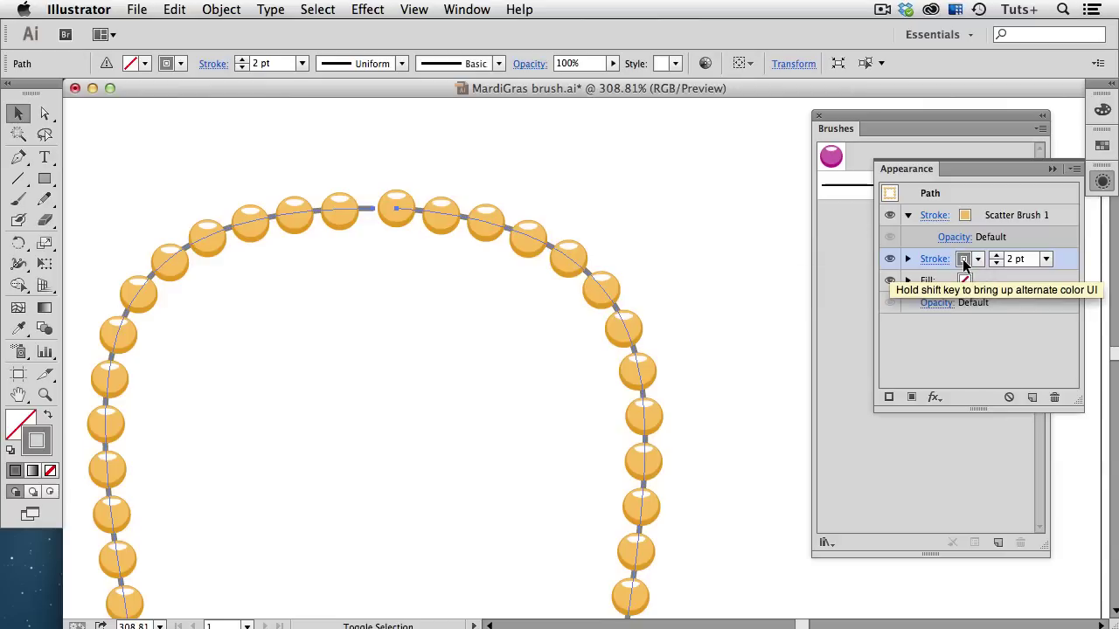
Mix the strand stroke colour to gold BE9E22 (RGB 190, 158, 34)
left_click(964, 263, "shift")
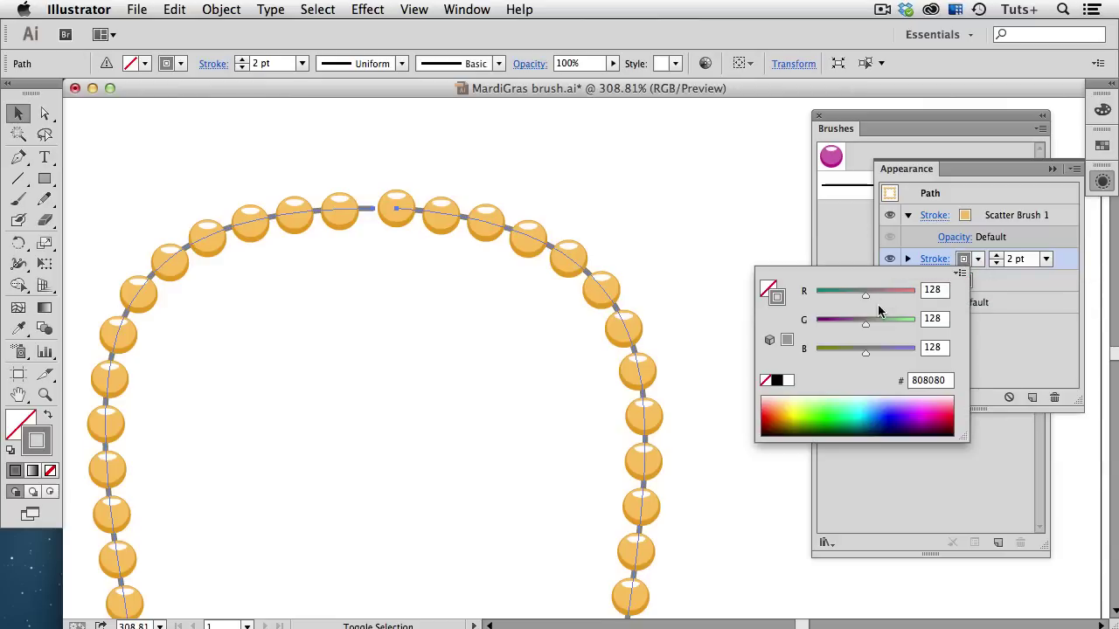
left_click_drag(865, 300, 883, 300)
mouse_move(864, 354)
left_mouse_down()
mouse_move(829, 350)
mouse_move(879, 326)
mouse_move(893, 300)
left_mouse_up()
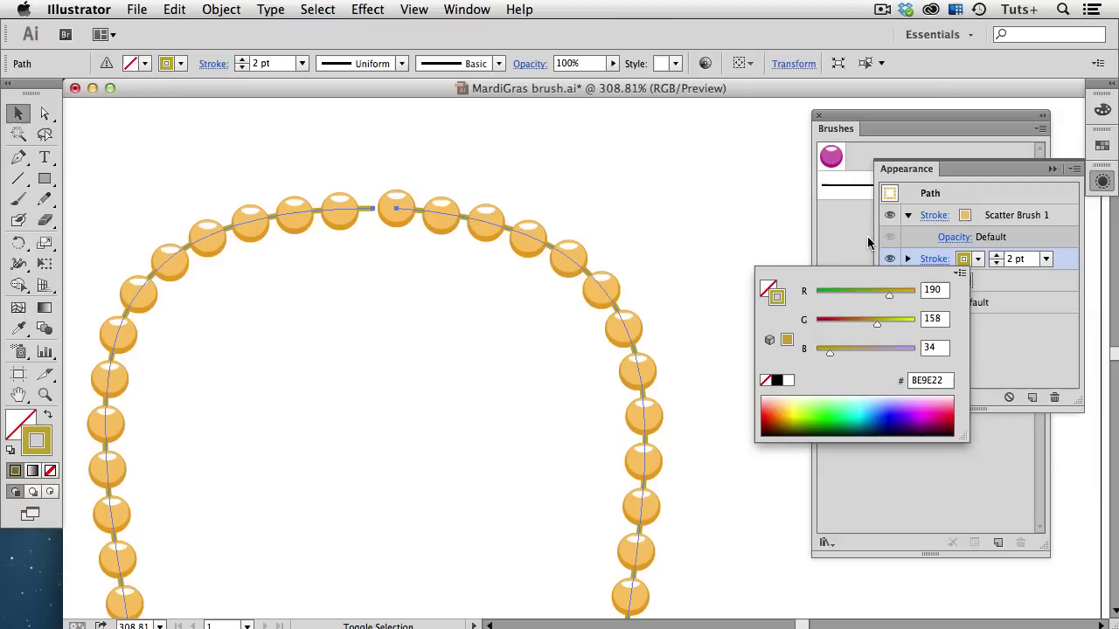
left_click(733, 226)
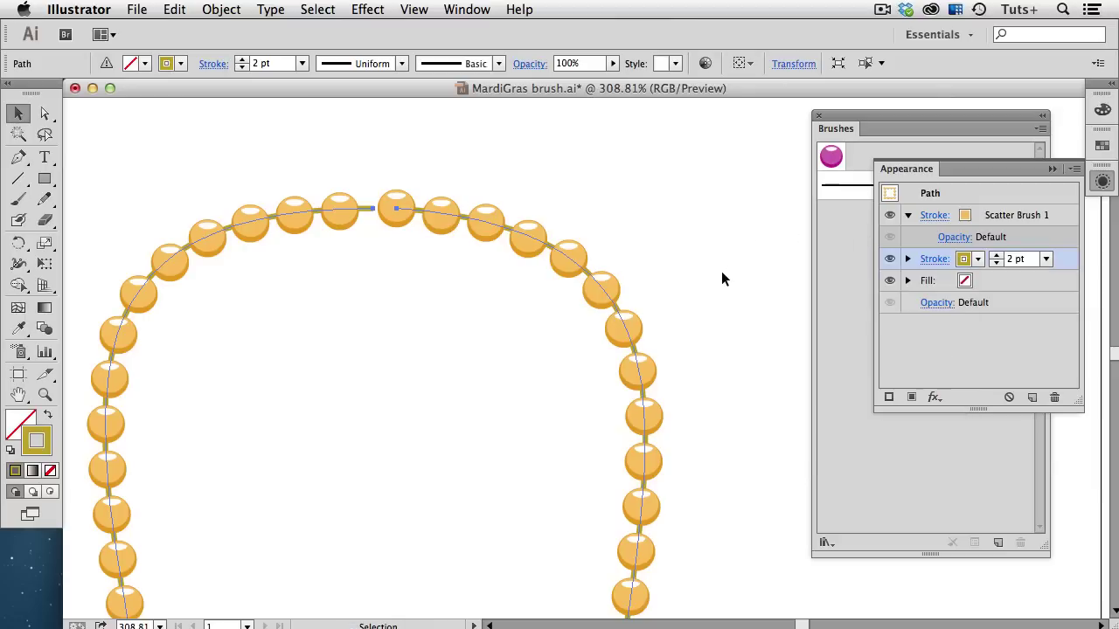
Deselect the necklace and zoom out to show both necklaces and the gold 2 pt strand
left_click(719, 274)
left_click(541, 331, "alt+super")
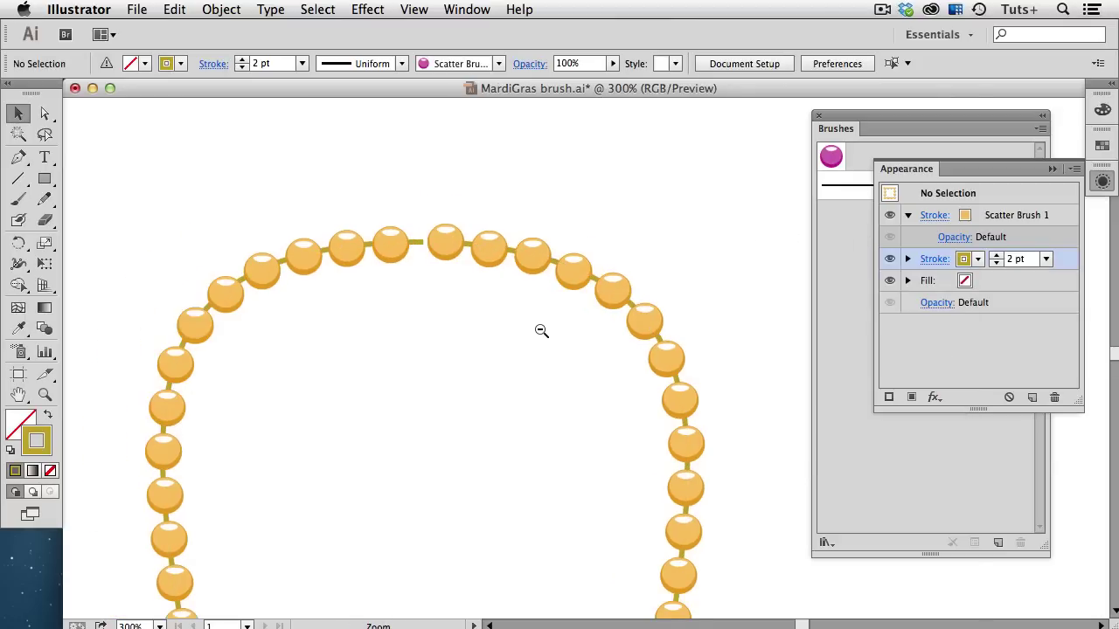
left_click(542, 332, "alt+super")
left_click(543, 332, "alt+super")
scroll(548, 333, "down", 5)
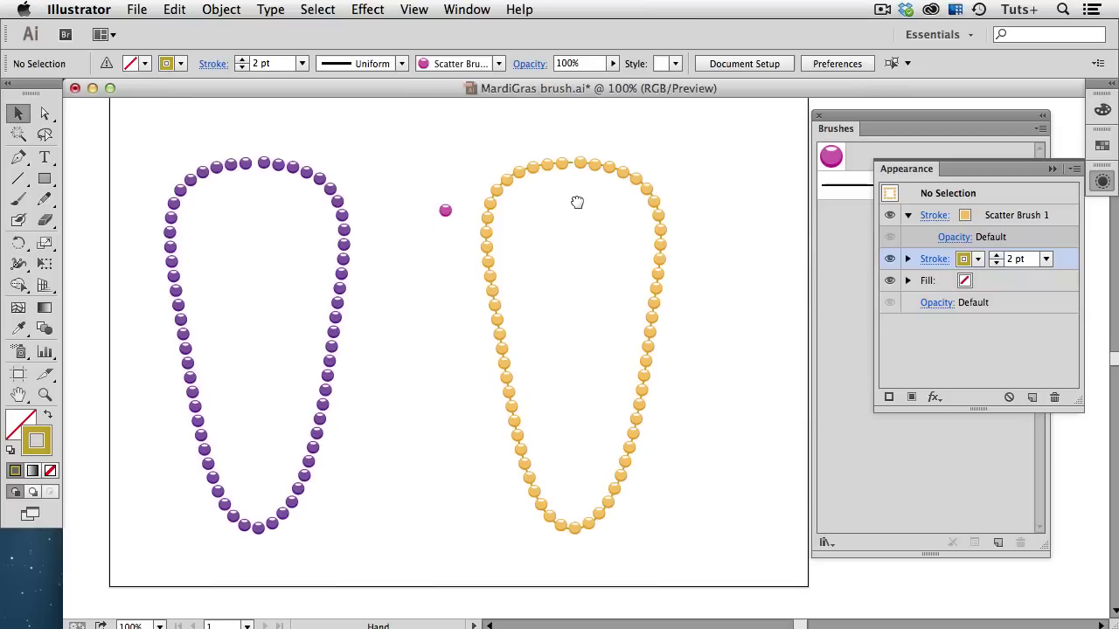